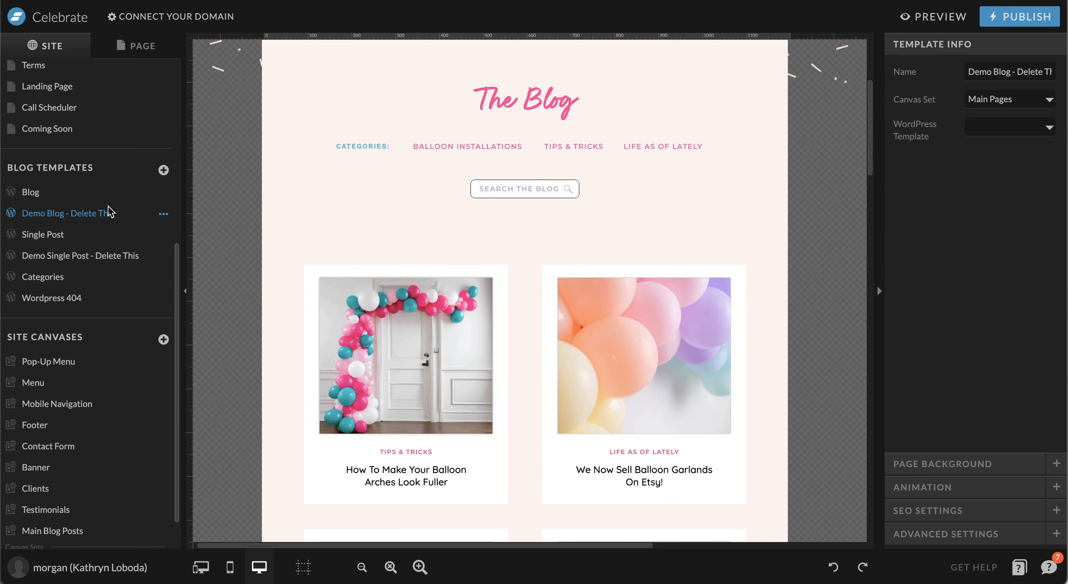
- Look through the Demo Blog template's post grid, category links and introduction section
scroll(508, 223, "down", 4)
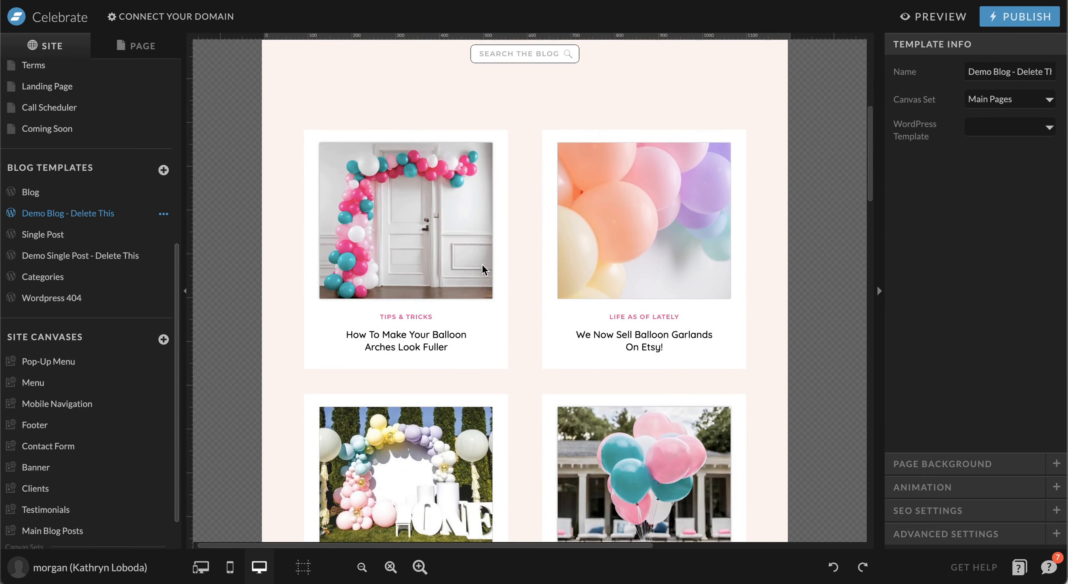
scroll(689, 264, "down", 10)
scroll(688, 263, "up", 10)
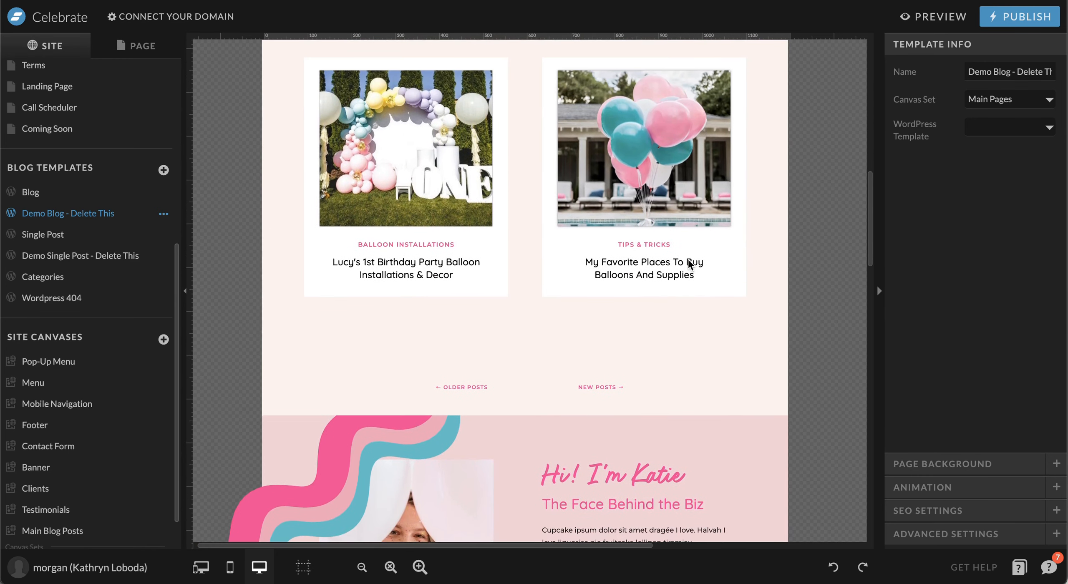
scroll(687, 257, "up", 5)
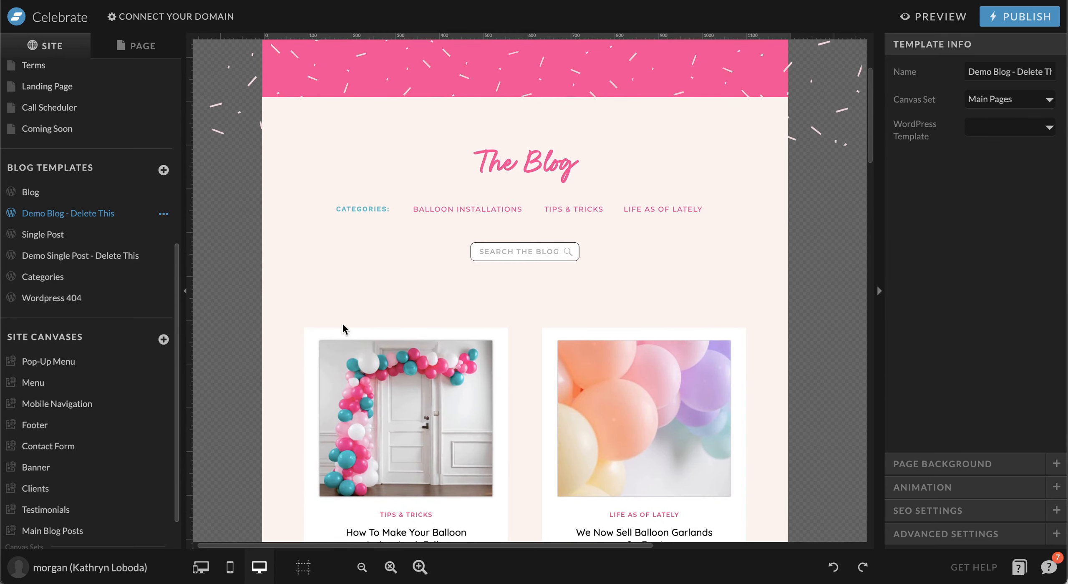
- Open the Demo Single Post template and review its title, body text and sidebar
left_click(83, 255)
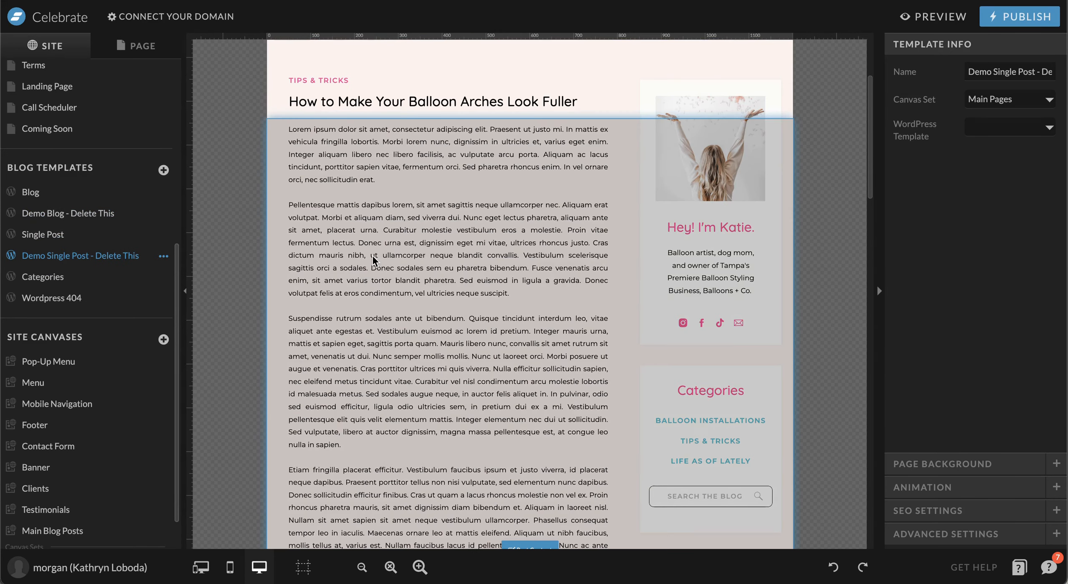
scroll(372, 256, "up", 3)
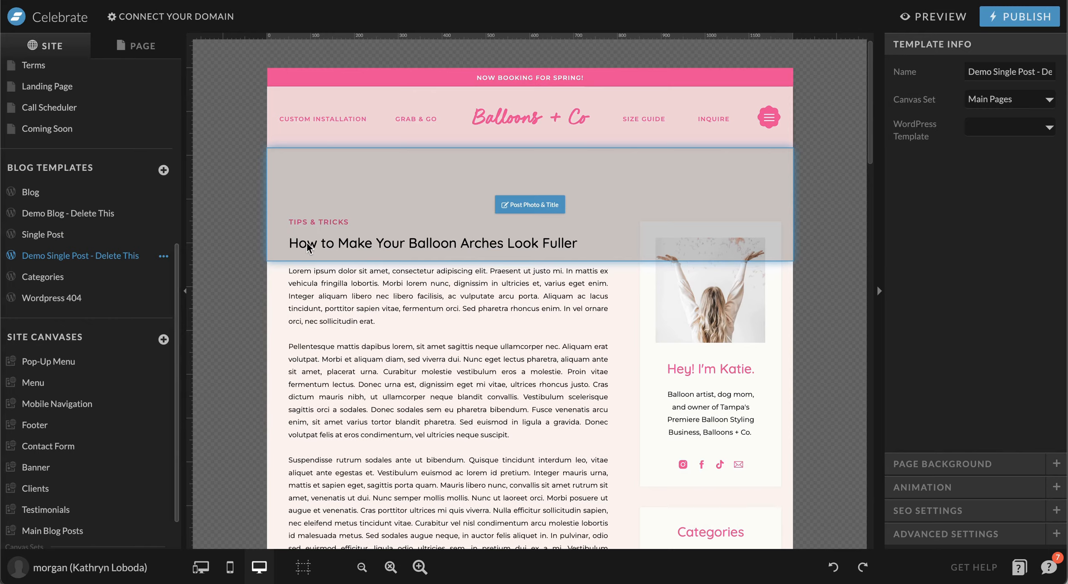
scroll(461, 313, "down", 5)
scroll(460, 313, "up", 5)
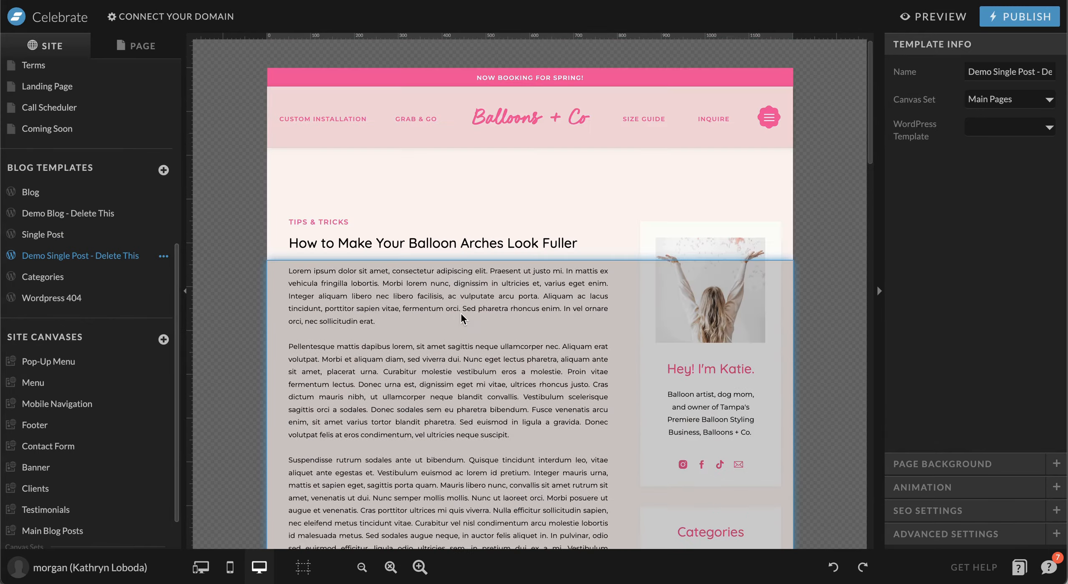
scroll(731, 444, "down", 8)
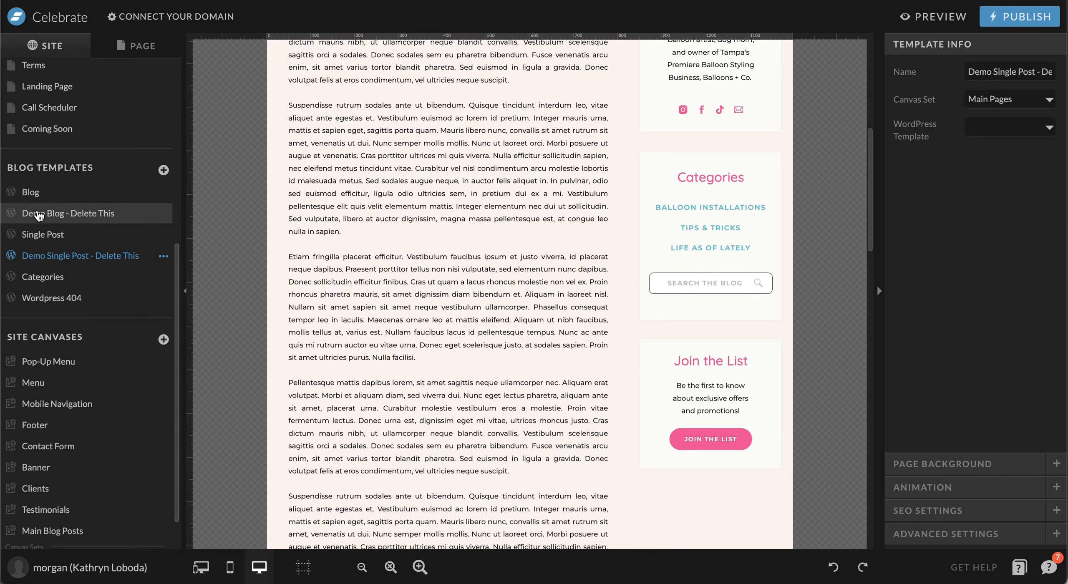
- Compare the Demo Blog template with the actual Blog template and inspect the latter's Hero canvas
left_click(42, 215)
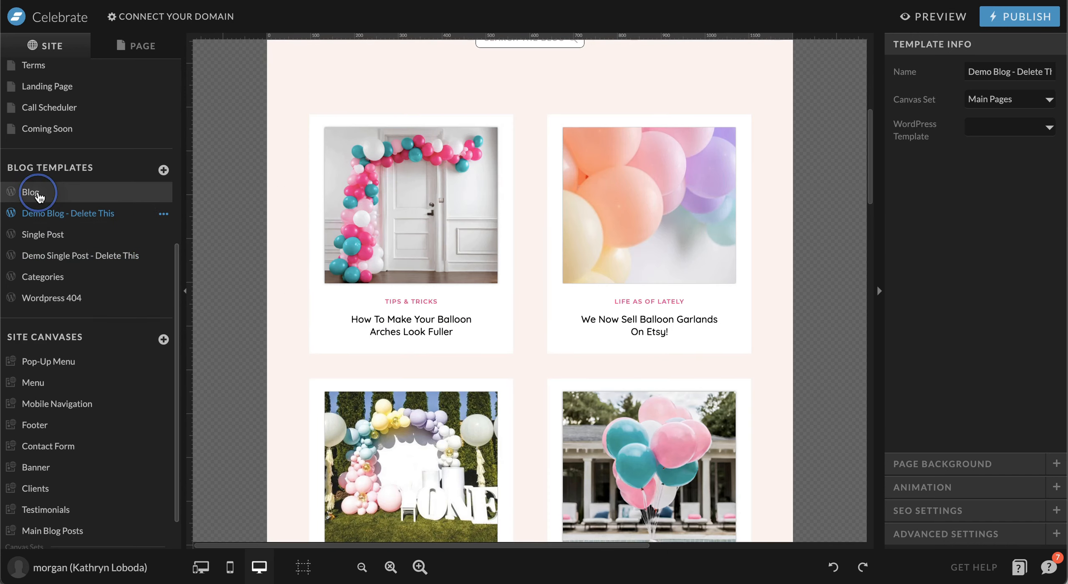
left_click(39, 193)
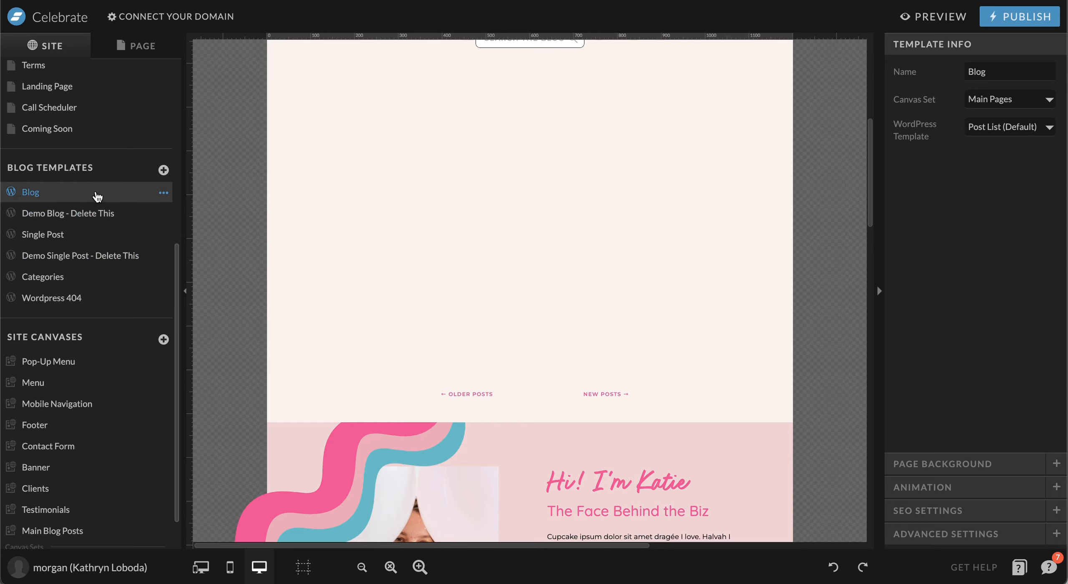
scroll(657, 274, "up", 8)
left_click(396, 318)
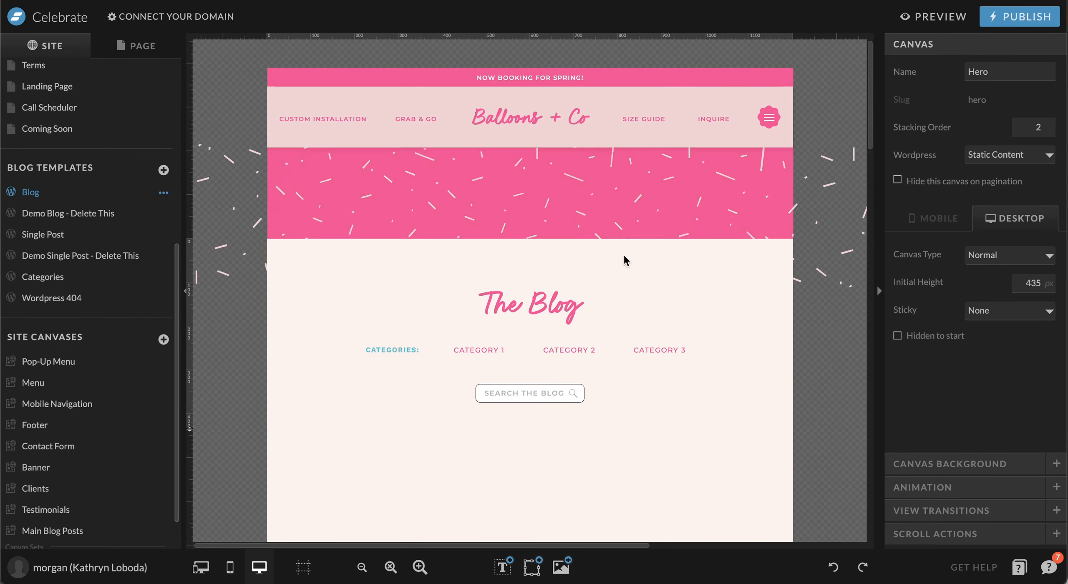
scroll(600, 295, "down", 1)
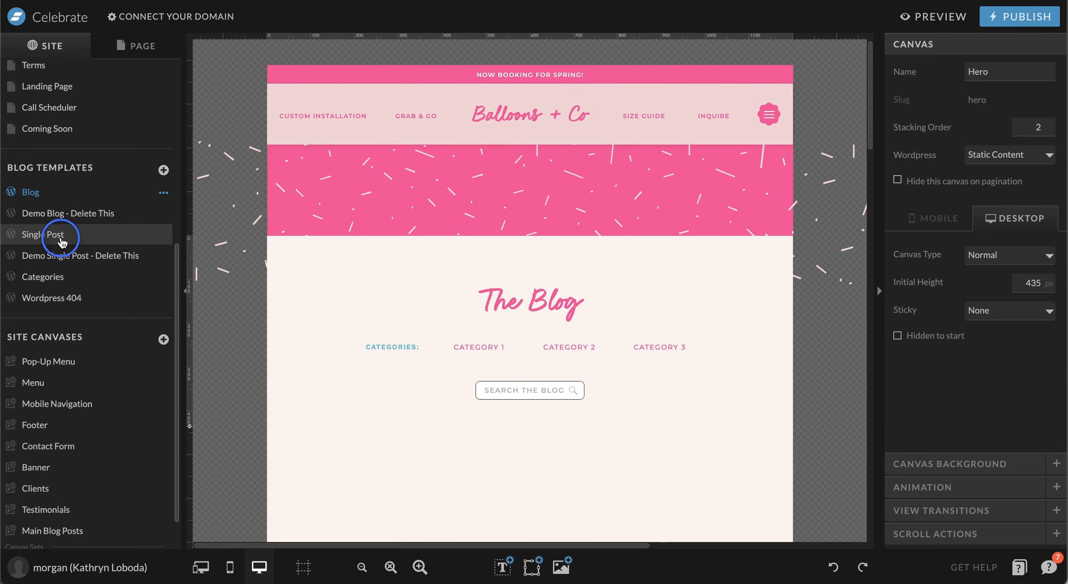
- Open the Single Post template and select the white box behind the sidebar's profile section
left_click(61, 234)
scroll(387, 211, "down", 2)
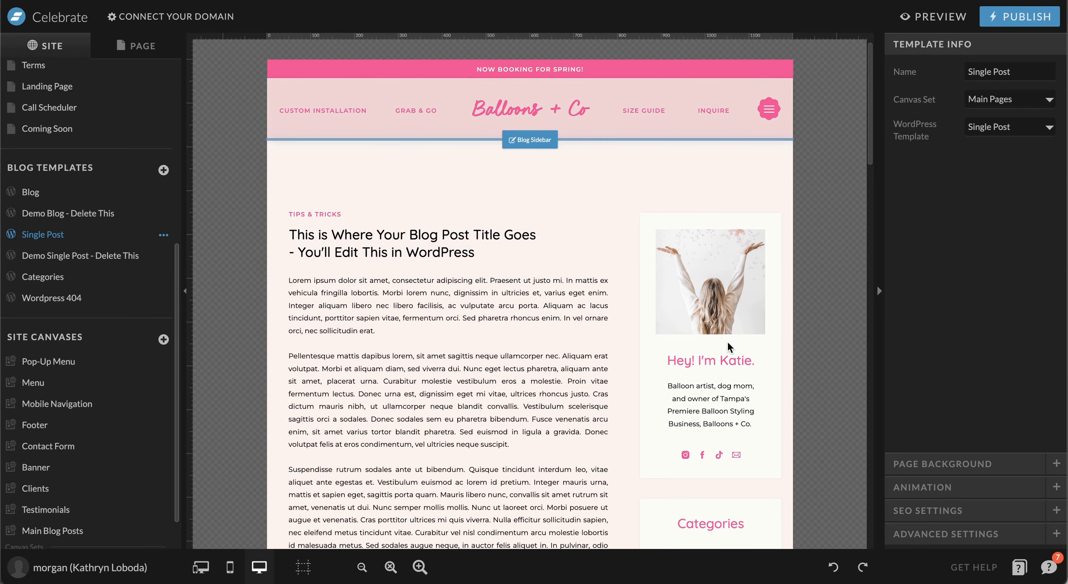
left_click(683, 324)
left_click(718, 336)
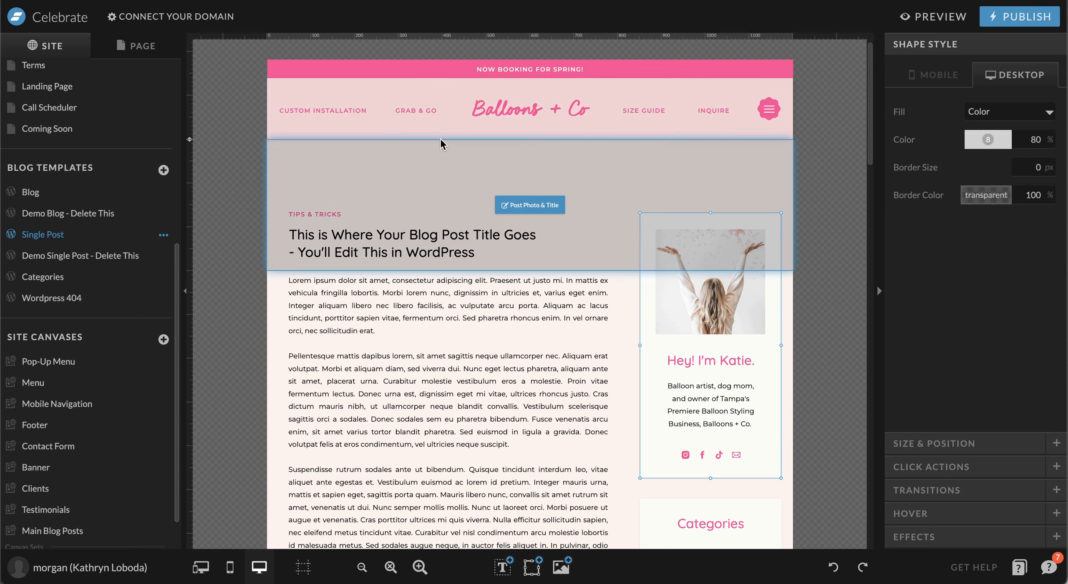
- Show the Single Post template's element list and select its Blog Sidebar canvas
left_click(134, 45)
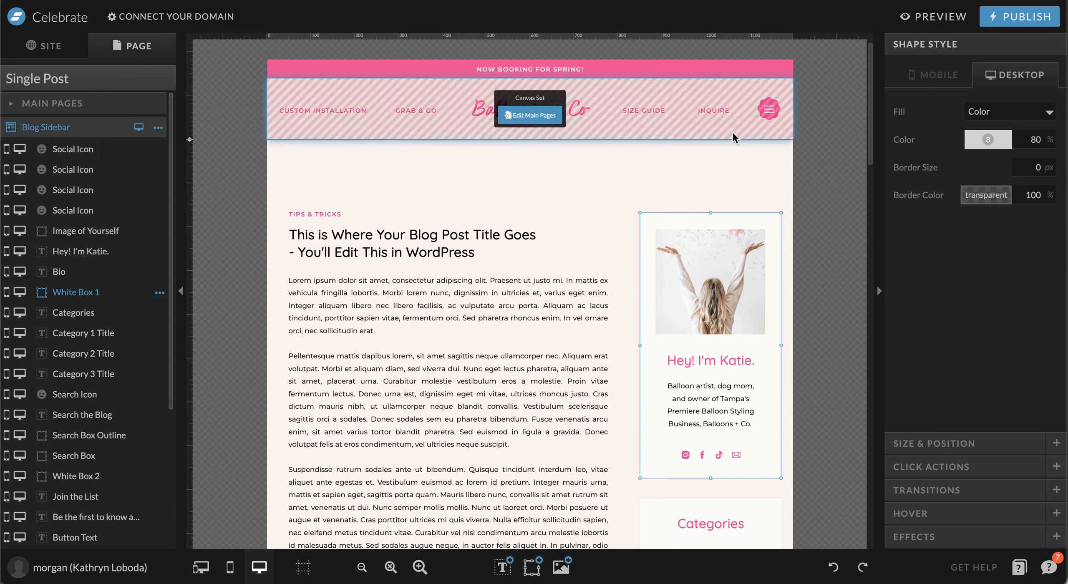
scroll(751, 188, "down", 1)
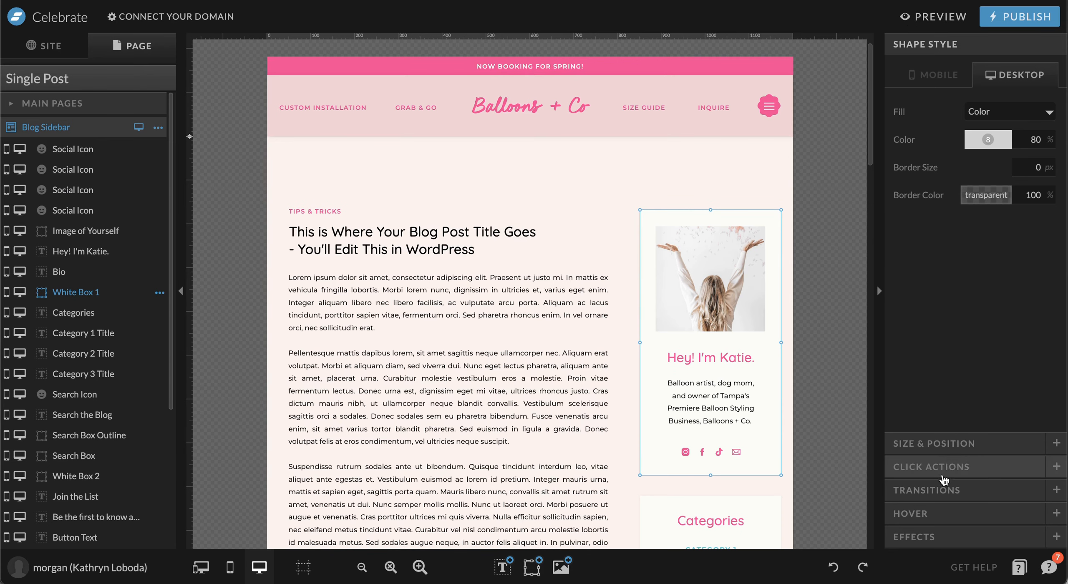
left_click(55, 130)
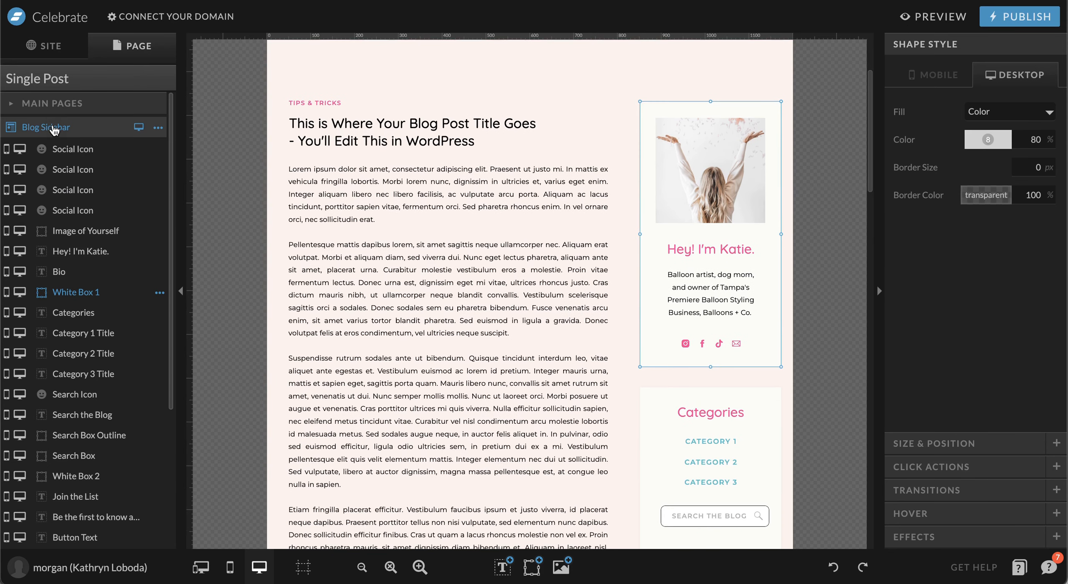
left_click(85, 128)
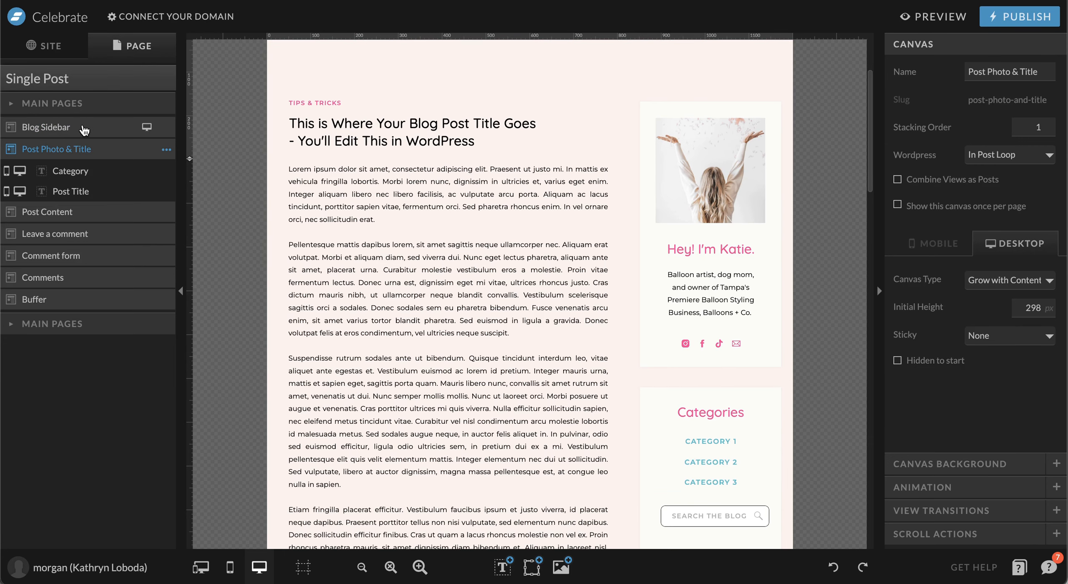
left_click(85, 130)
scroll(713, 129, "up", 3)
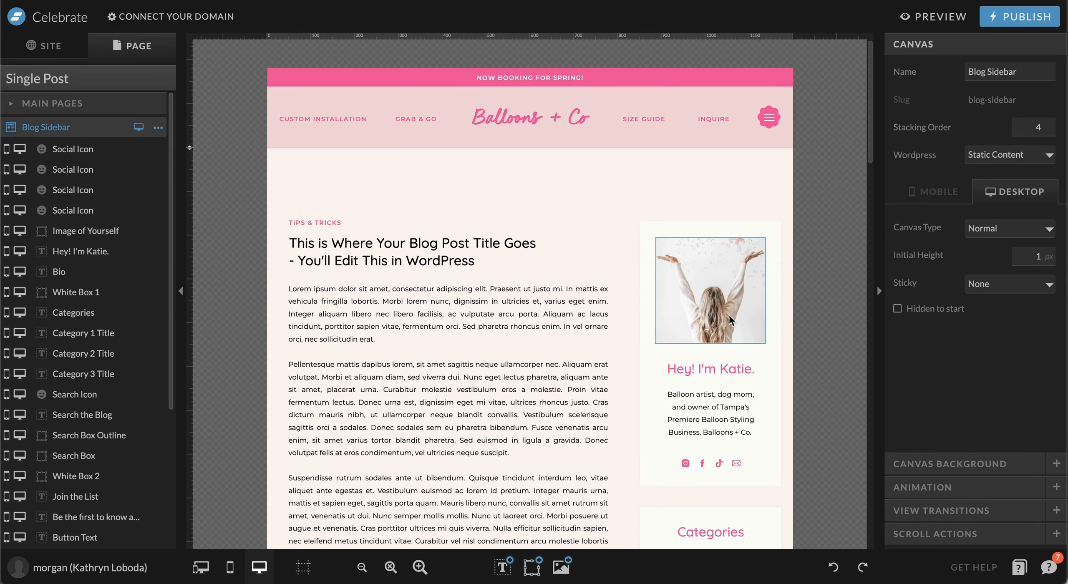
- Inspect the Single Post template's Post Content canvas and the Bio text in its Blog Sidebar canvas
left_click(499, 375)
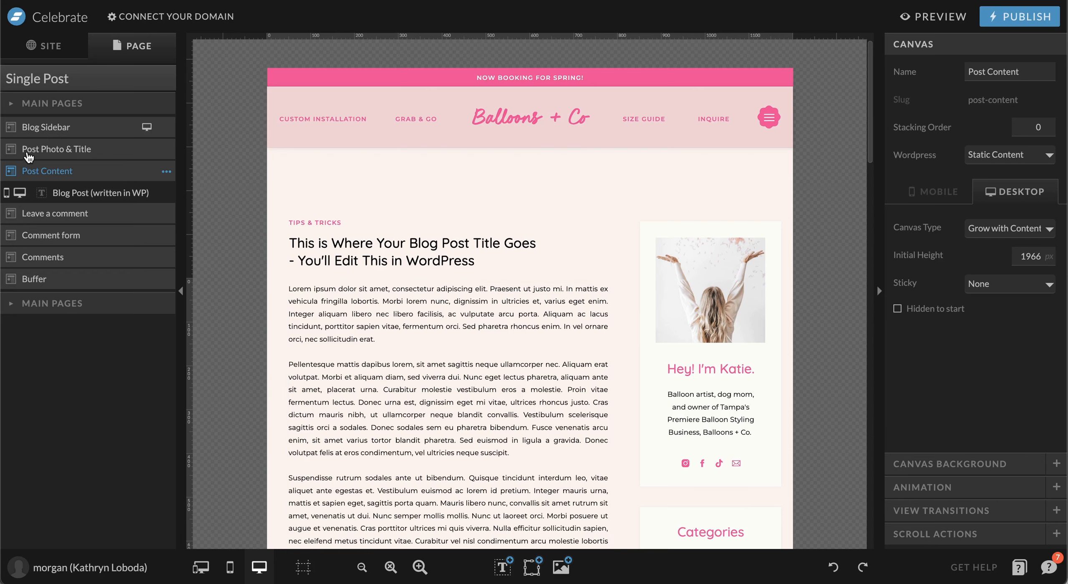
left_click(68, 130)
left_click(734, 193)
left_click(700, 269)
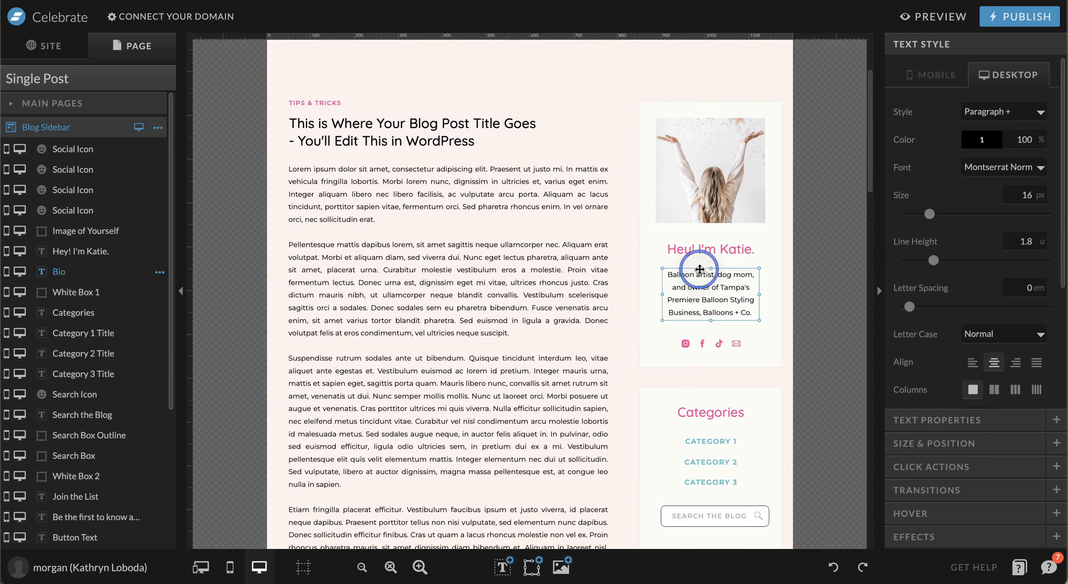
scroll(696, 460, "down", 2)
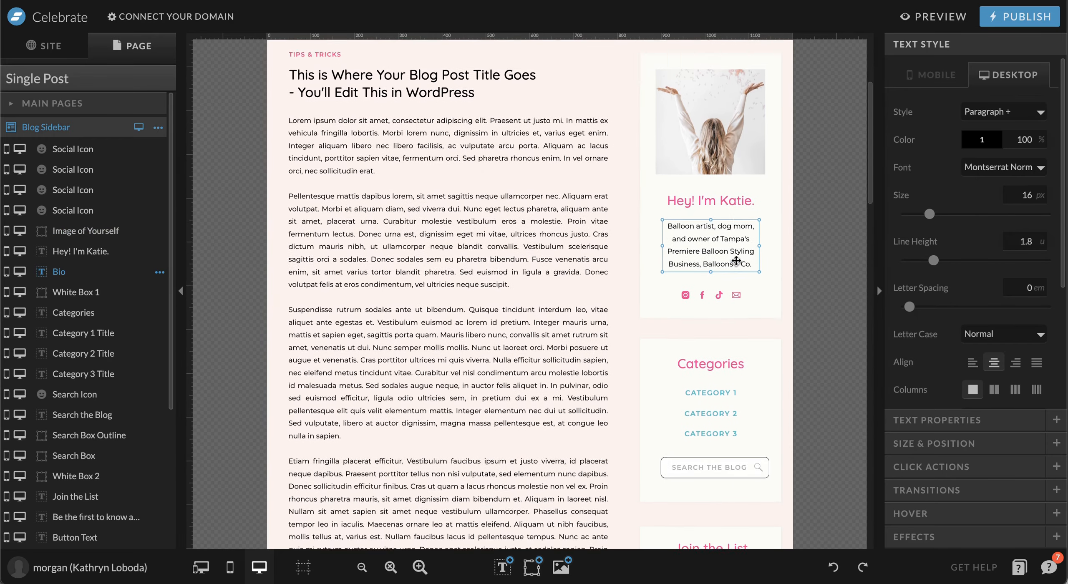
scroll(736, 261, "up", 6)
- Return to the site's template list, open the Categories template and inspect its Hero canvas with the category title
left_click(45, 46)
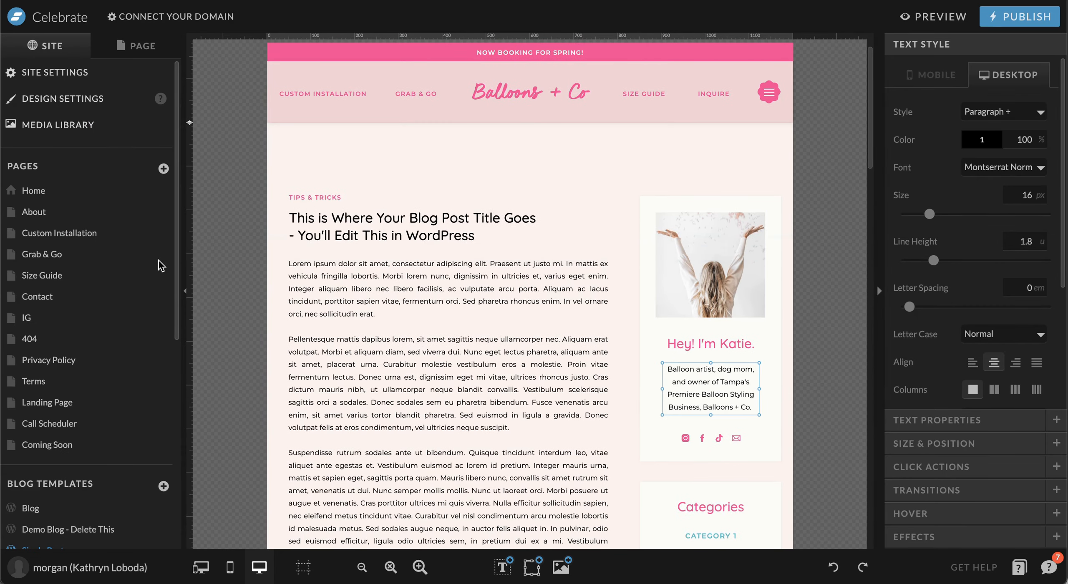
scroll(160, 265, "down", 7)
left_click(85, 292)
scroll(478, 252, "down", 1)
scroll(477, 253, "down", 2)
left_click(546, 141)
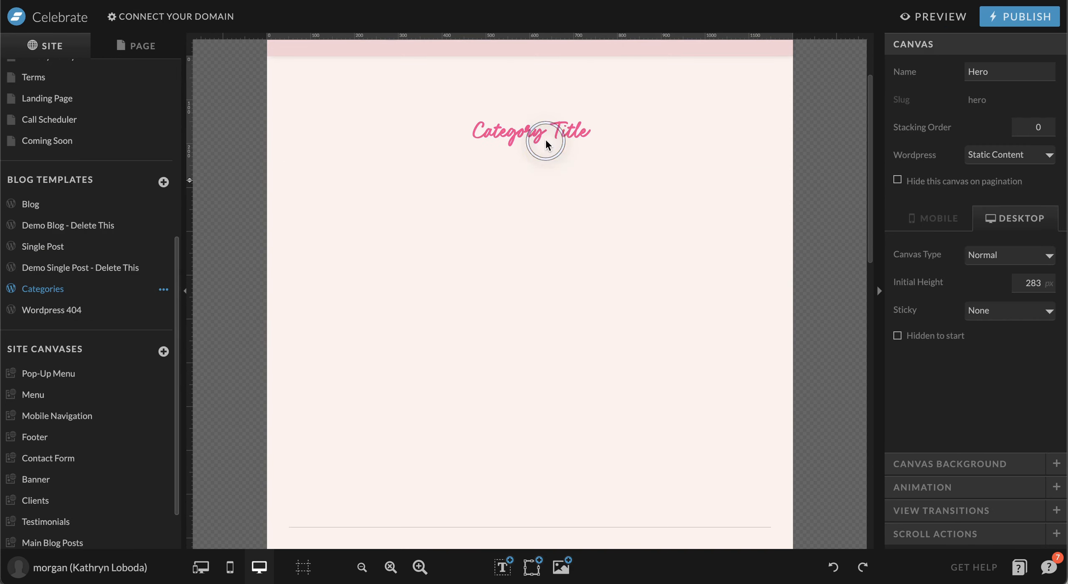
- Switch between the Blog, Single Post and Categories templates to compare where categories are used
left_click(62, 205)
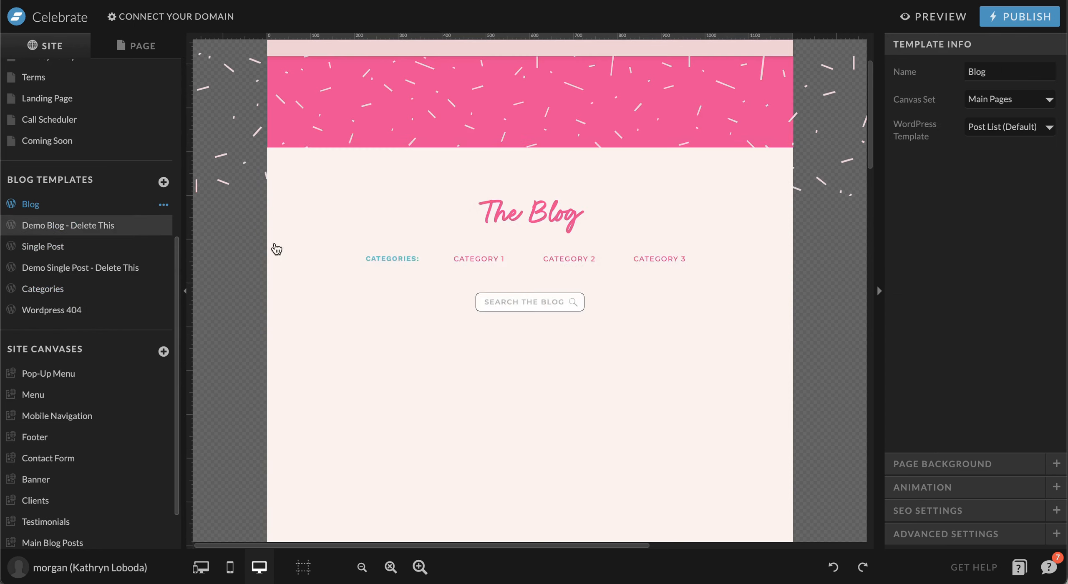
left_click(493, 287)
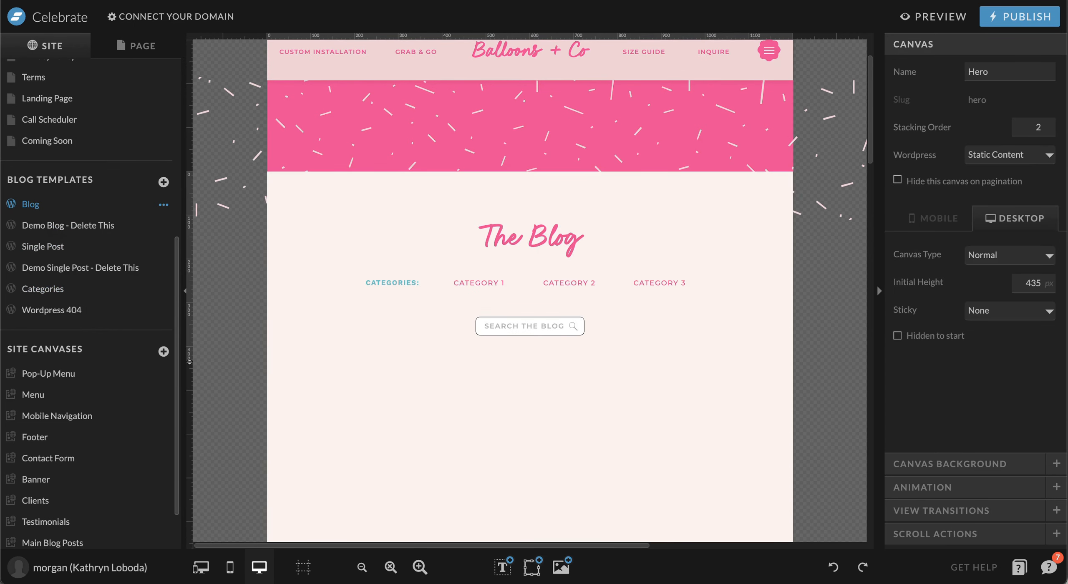
left_click(72, 291)
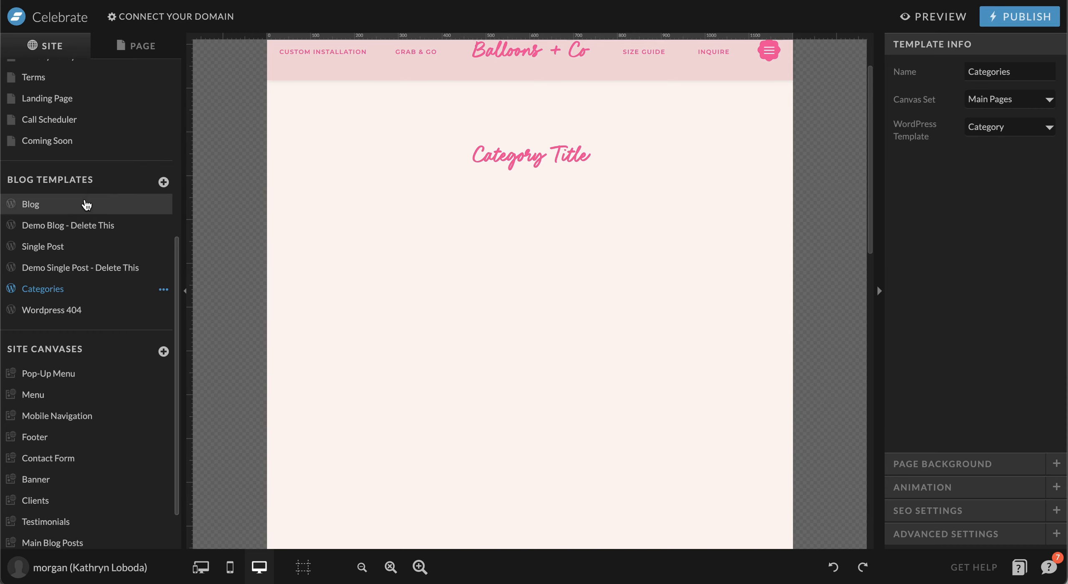
left_click(83, 204)
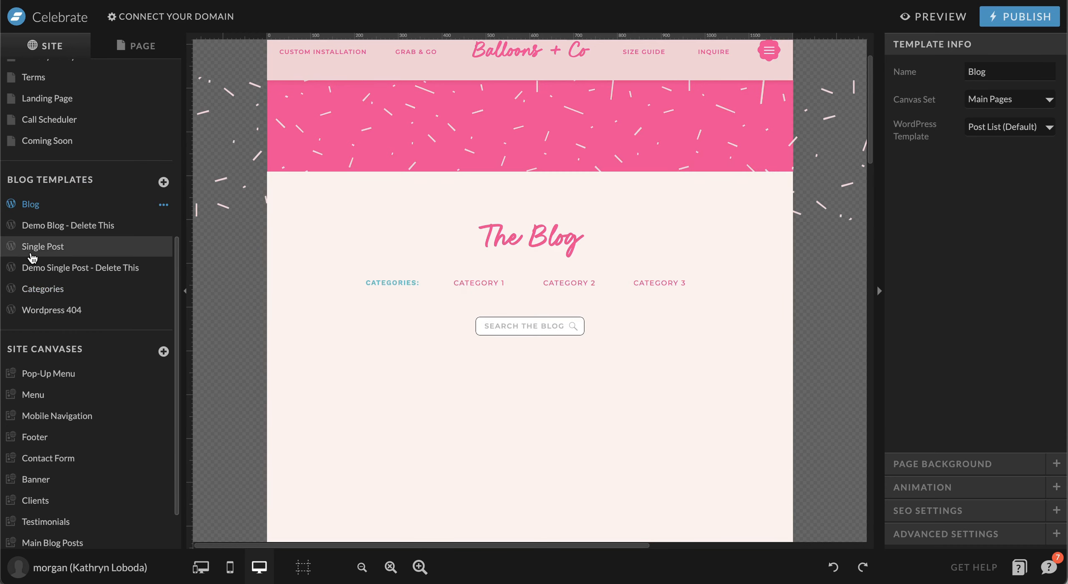
left_click(35, 246)
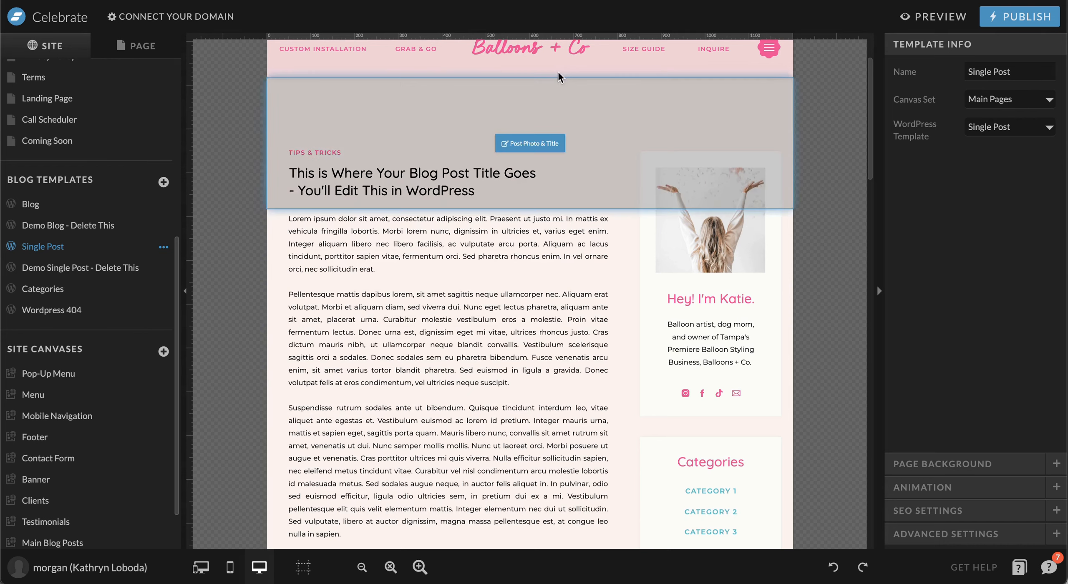
left_click(42, 289)
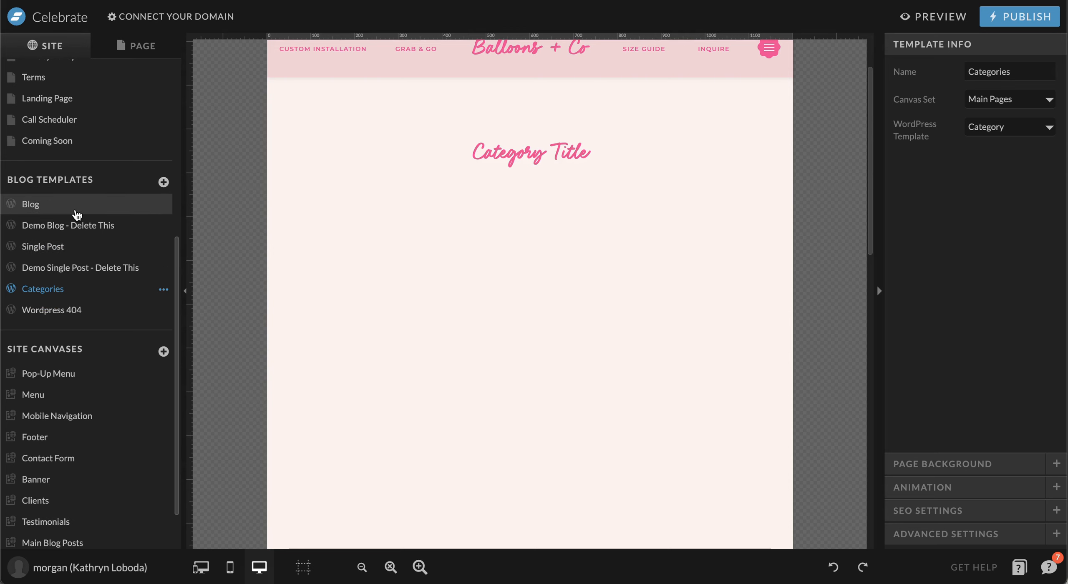
- In the Blog template's Hero canvas, replace the Category 1 text with PARTIES
left_click(77, 212)
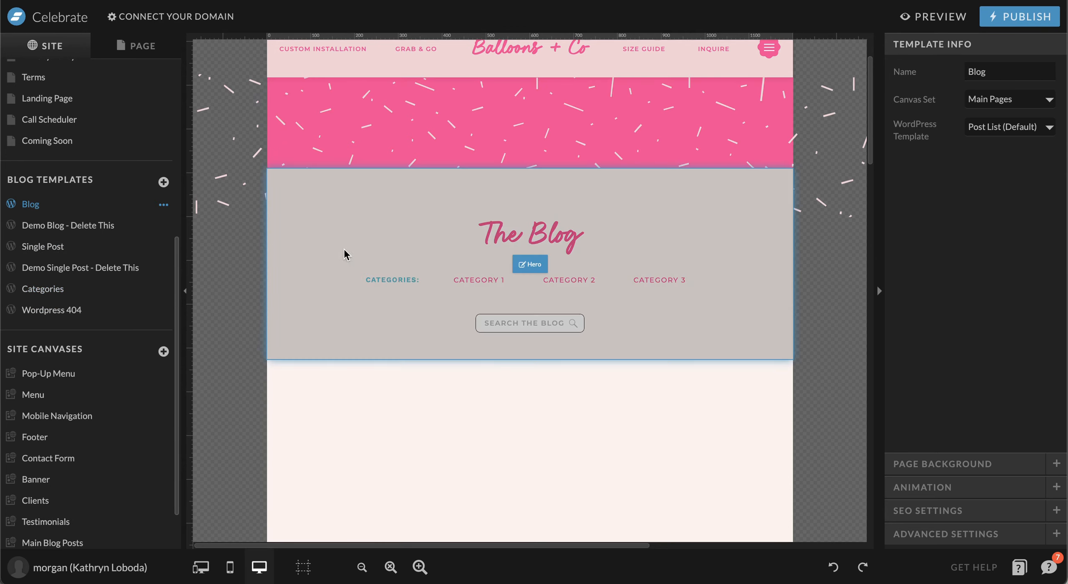
left_click(504, 287)
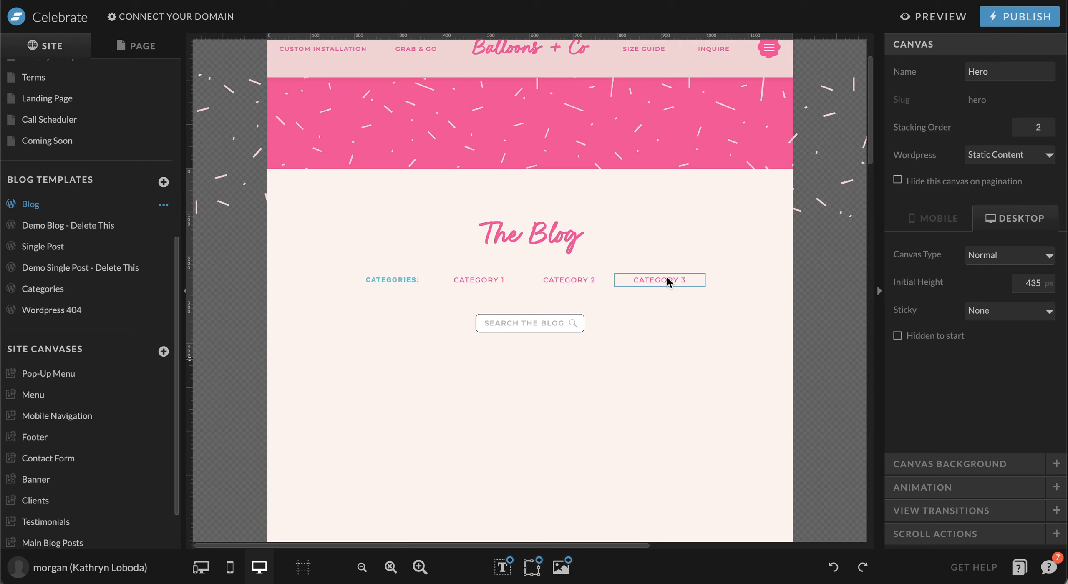
left_click(479, 279)
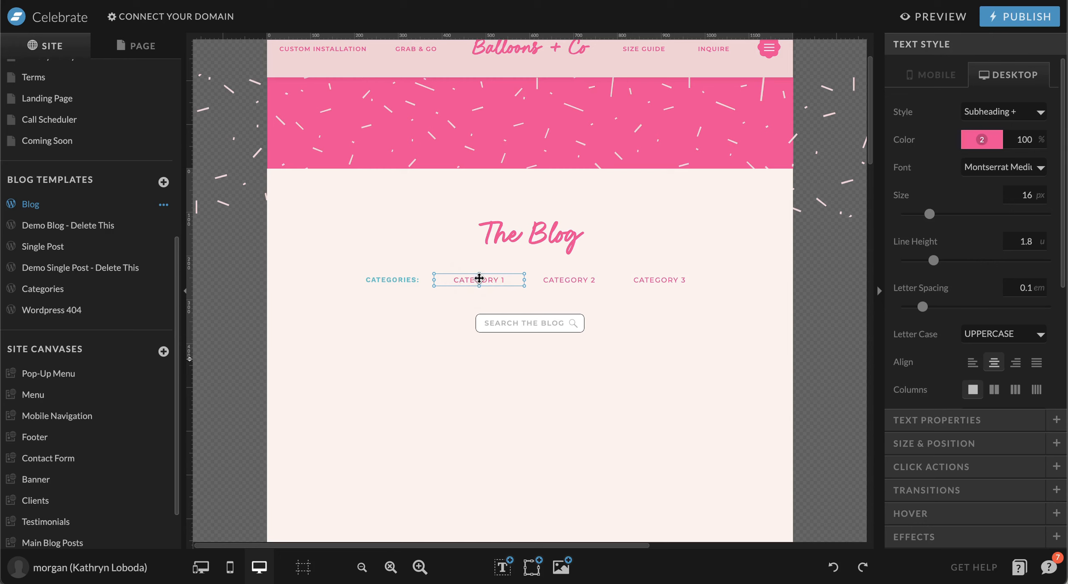
left_click(480, 278)
left_click_drag(510, 279, 411, 272)
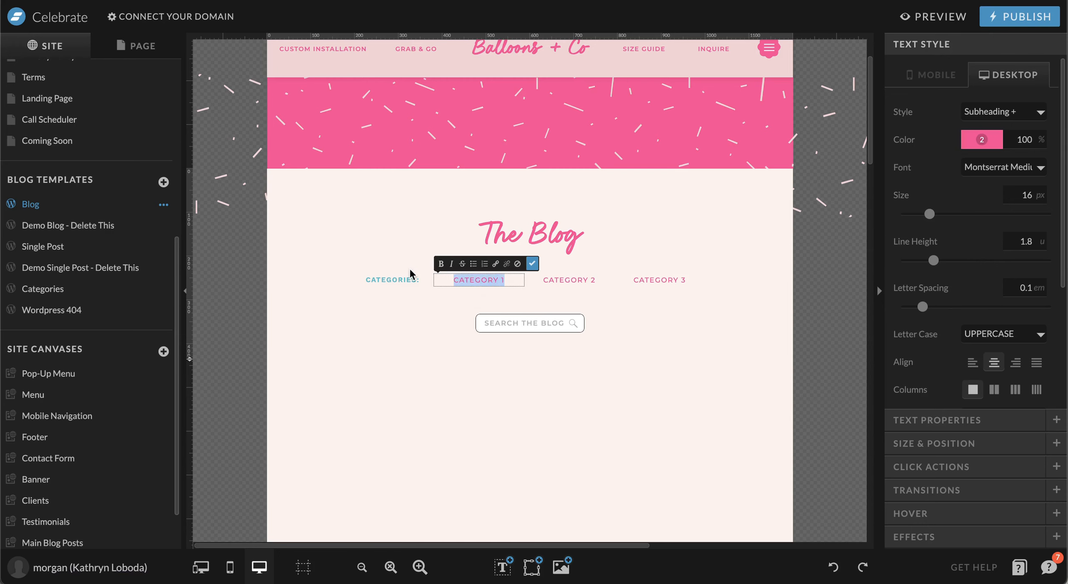
type("PARTIES")
key("Escape")
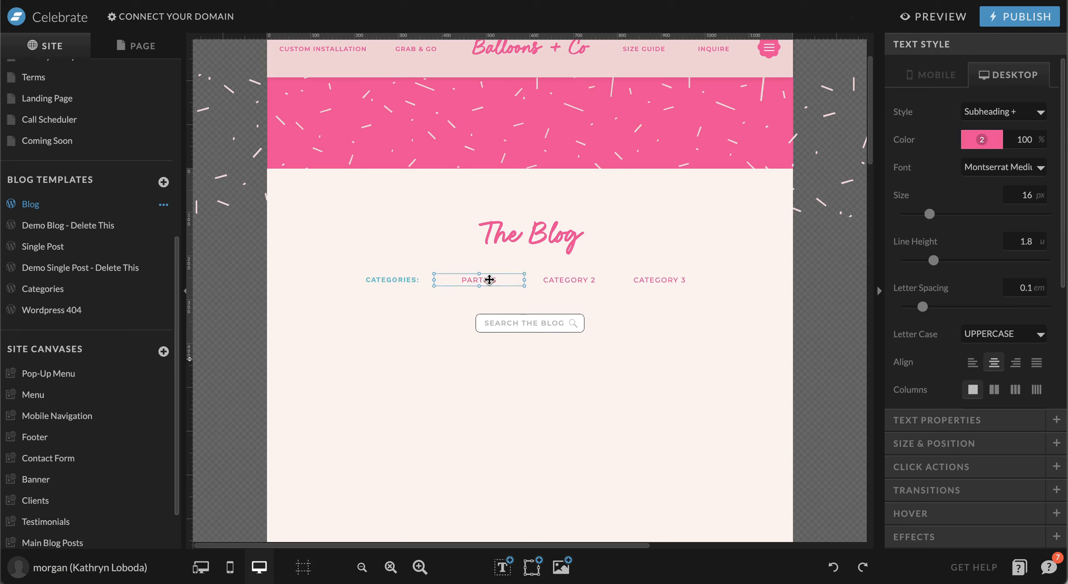
- Set the link URL of the PARTIES text in the Blog template's Hero canvas to /category/parties
left_click(908, 467)
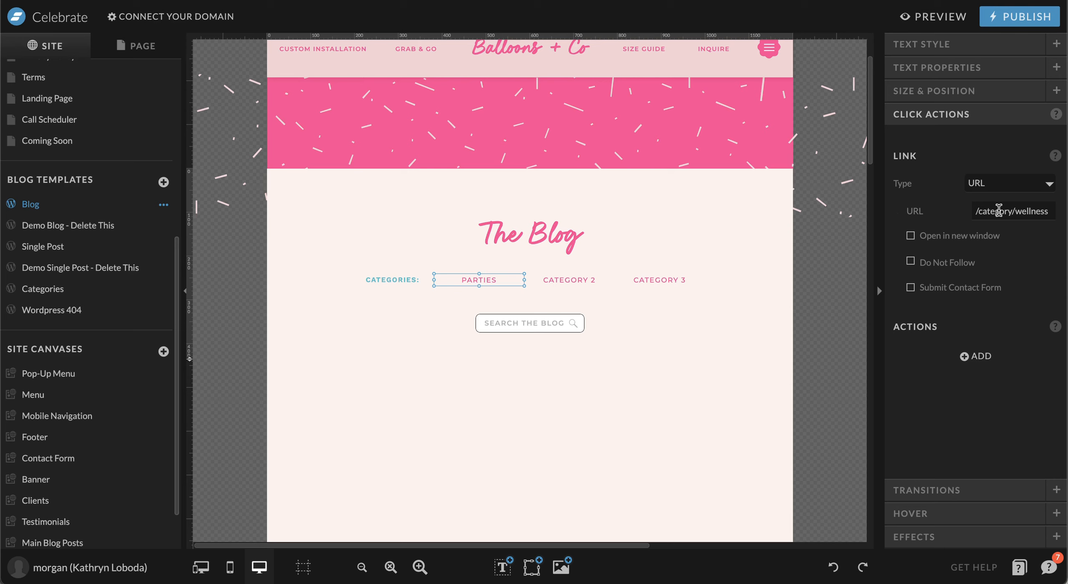
left_click_drag(1018, 211, 1051, 209)
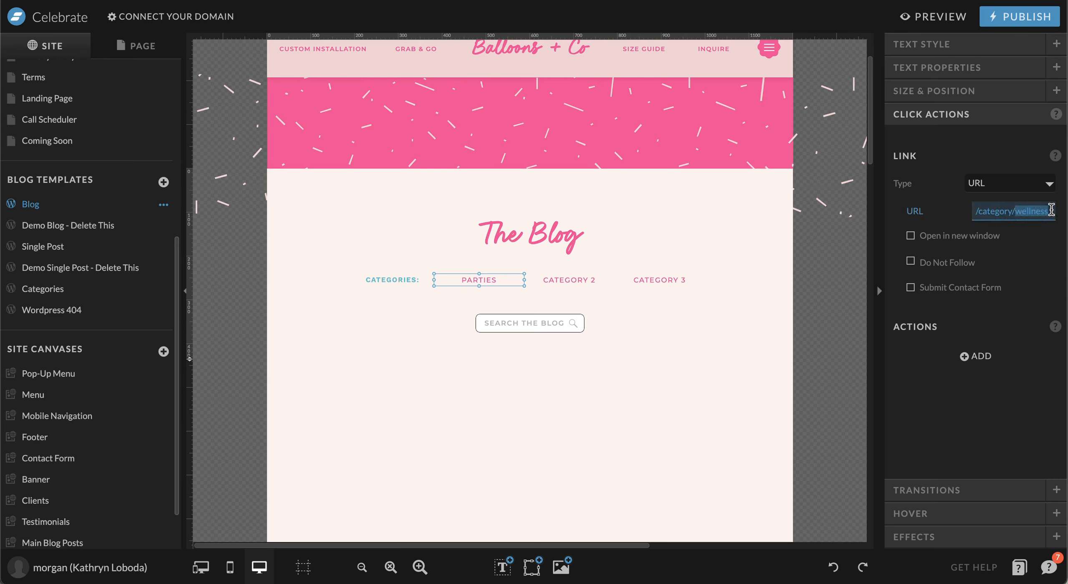
type("parties")
left_click(935, 409)
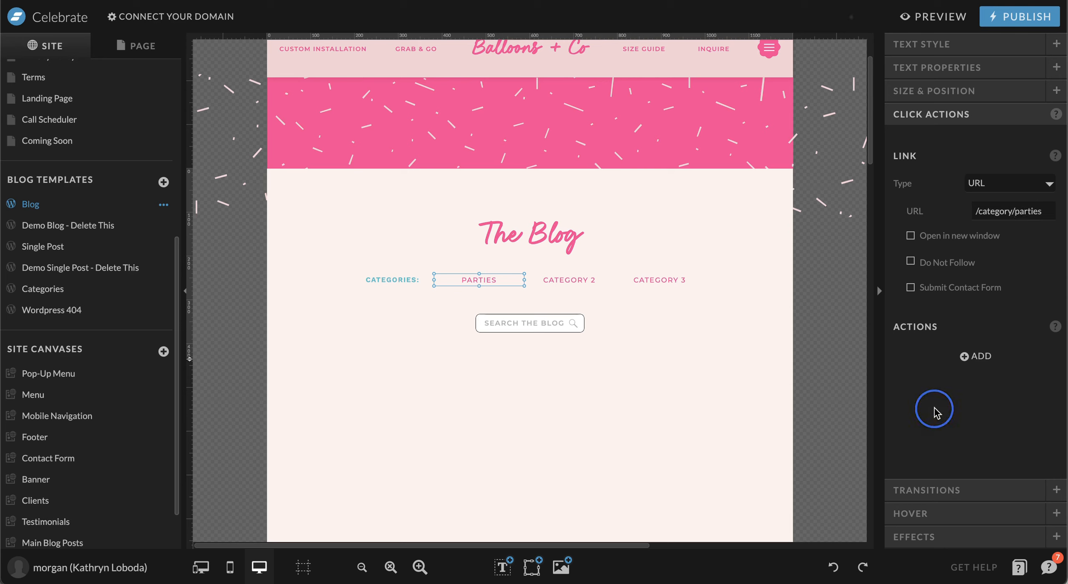
- Rename the PARTIES category text to BIRTHDAY PARTIES and set its link URL to /category/birthday-parties
double_click(459, 278)
type("BIRTHDAY")
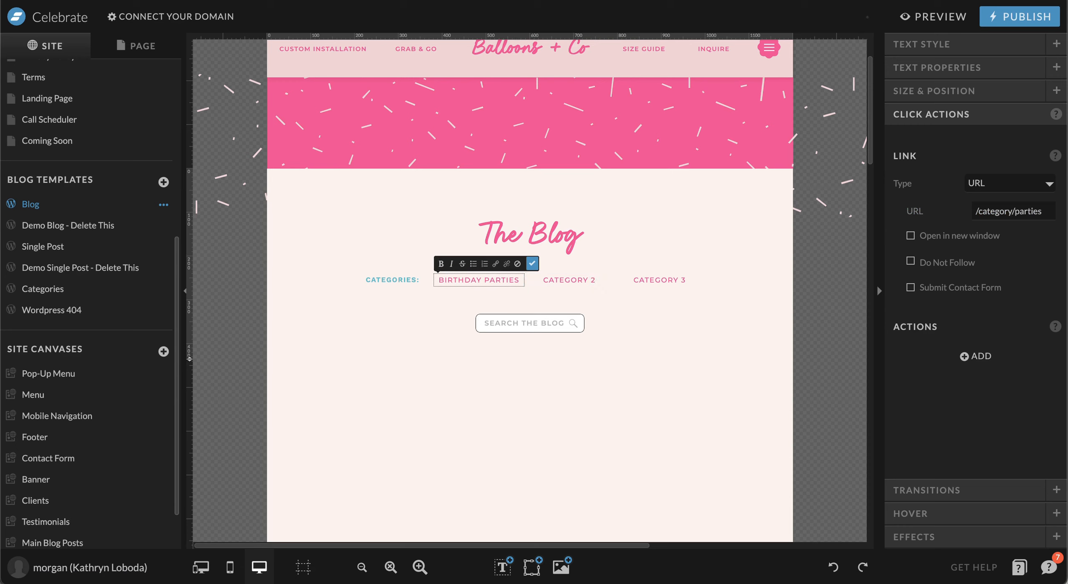
left_click(1049, 212)
key("BackSpace")
key("BackSpace")
key("BackSpace")
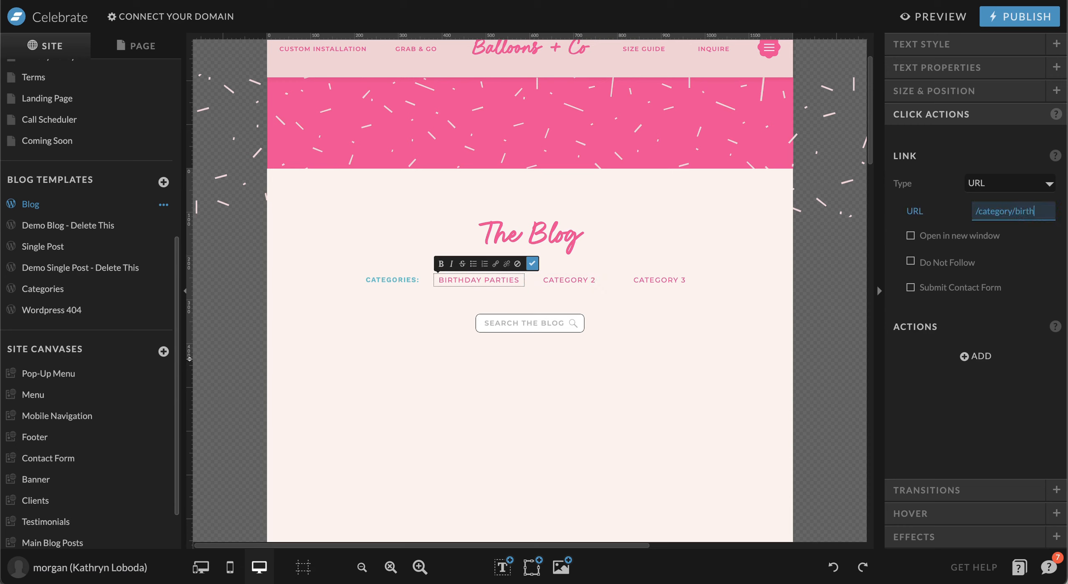
type("birthday-parties")
left_click(1053, 228)
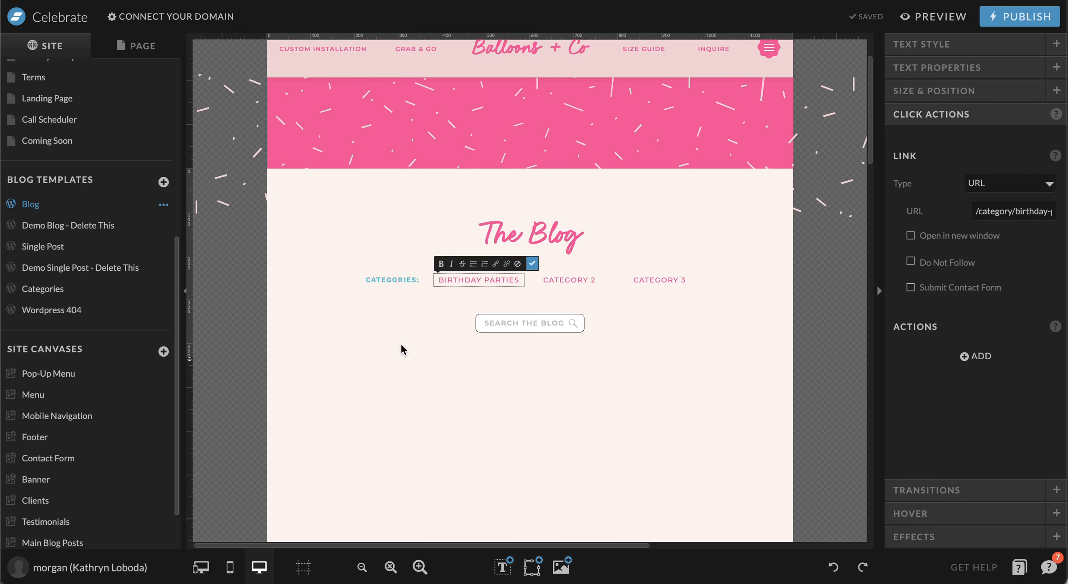
mouse_move(349, 448)
left_click(532, 263)
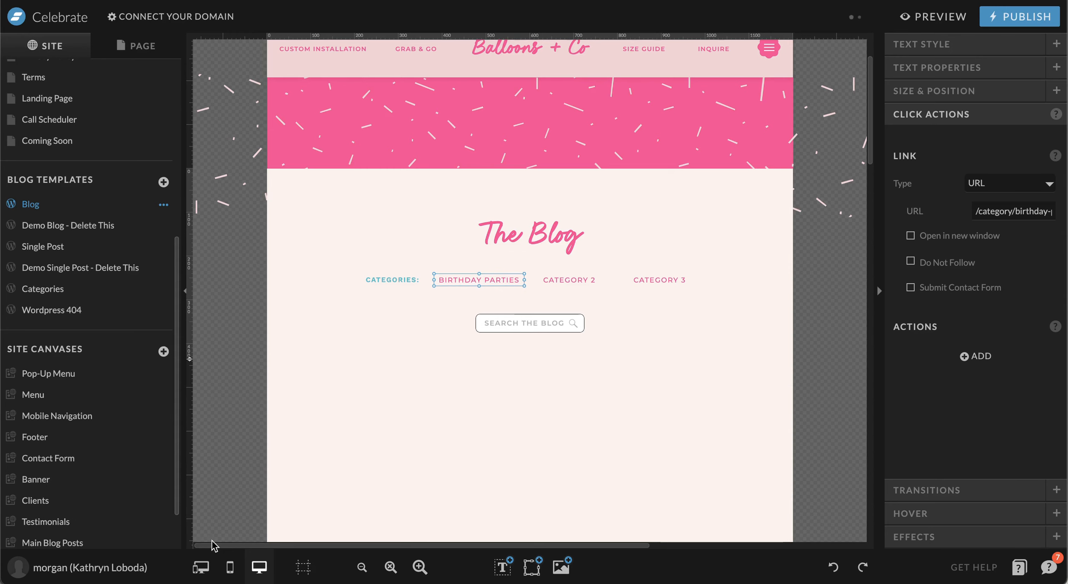
- Check the Blog template's category list in the mobile layout
left_click(230, 567)
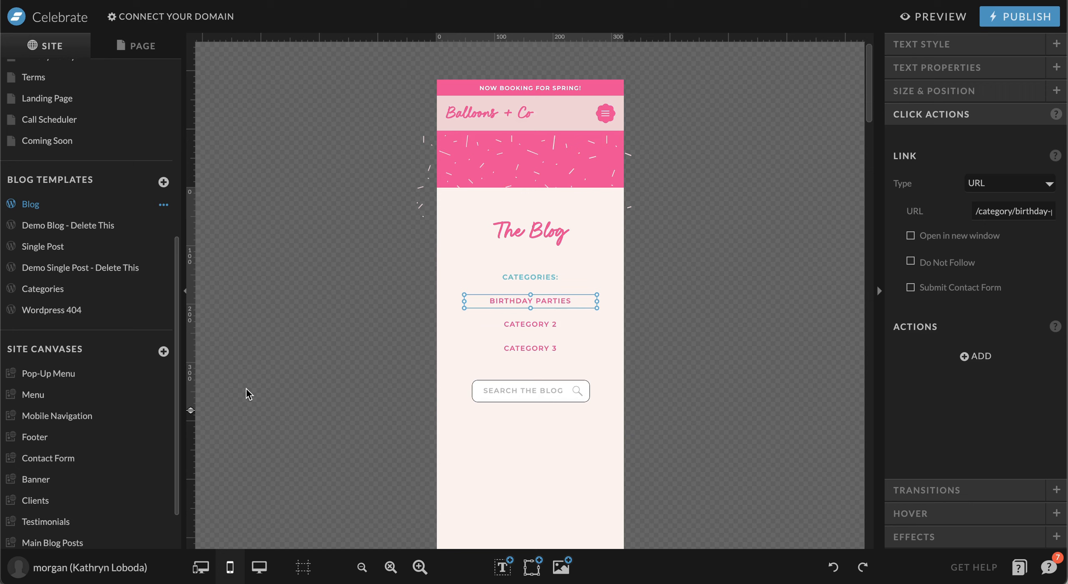
scroll(163, 150, "up", 10)
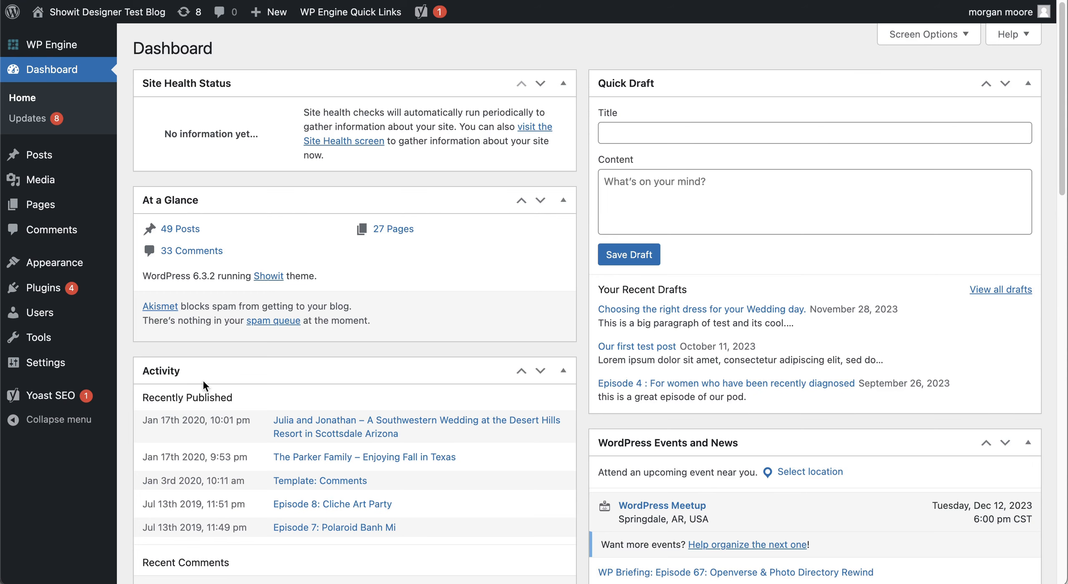
- Switch to the WordPress dashboard and look over its site overview, activity and quick draft sections
scroll(202, 380, "down", 2)
scroll(202, 379, "up", 2)
scroll(206, 251, "down", 10)
scroll(315, 541, "up", 12)
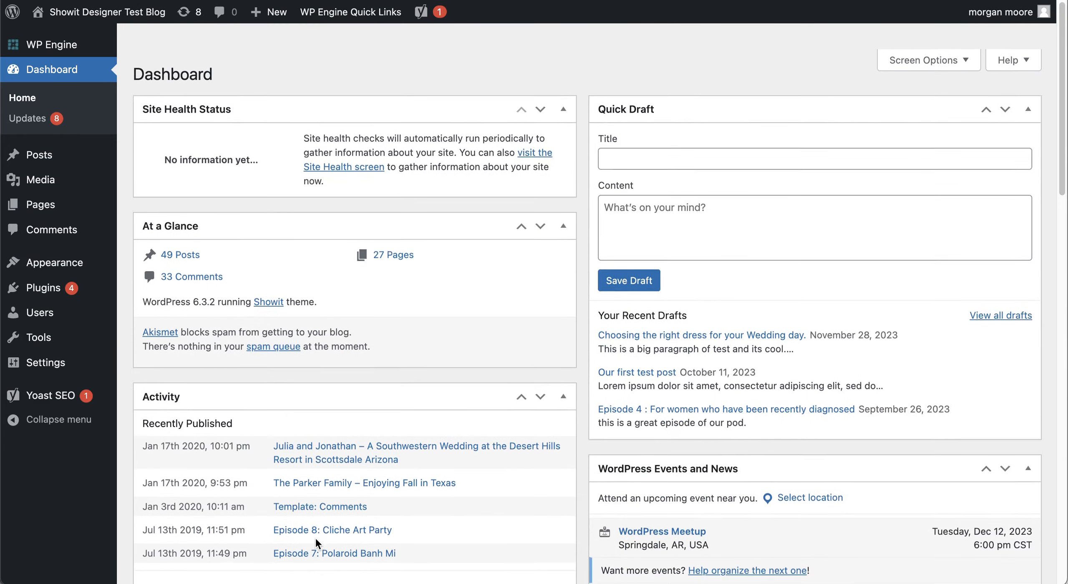
scroll(315, 537, "down", 2)
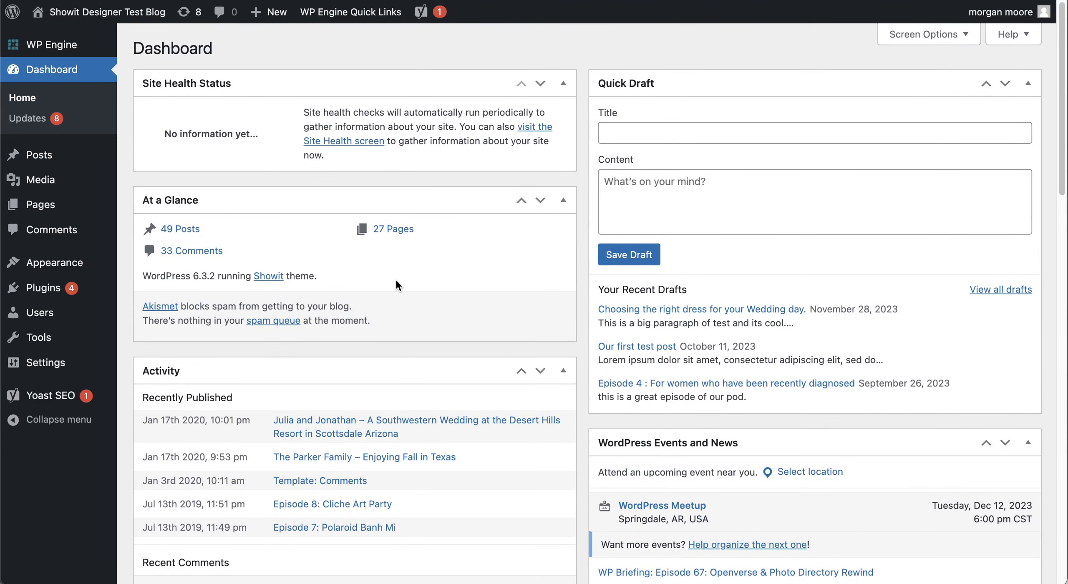
scroll(275, 324, "down", 2)
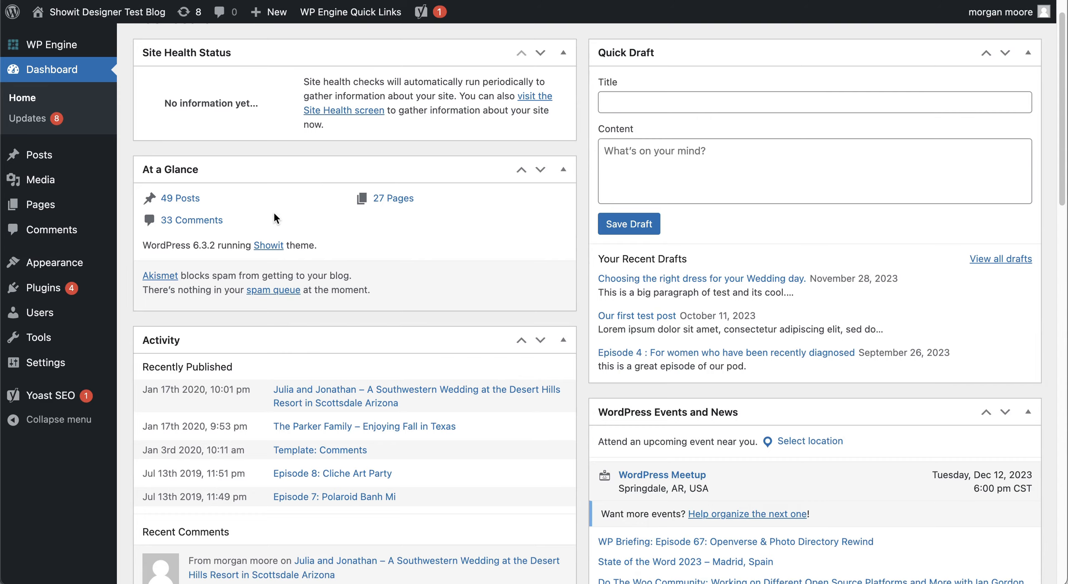
scroll(274, 215, "up", 3)
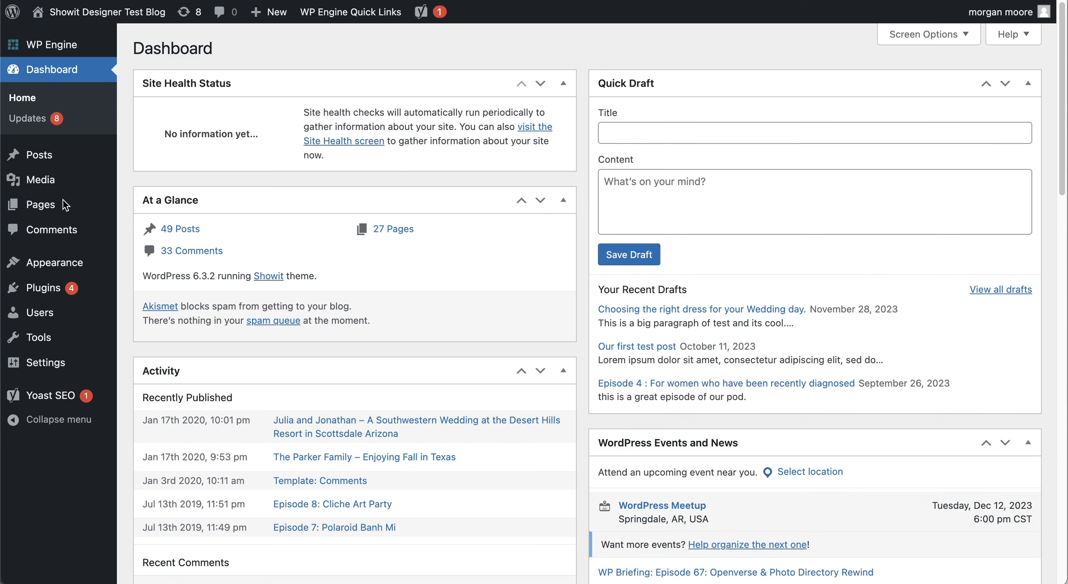
- Open the installed plugins list and review all plugins from Akismet Anti-Spam to Yoast SEO
left_click(33, 293)
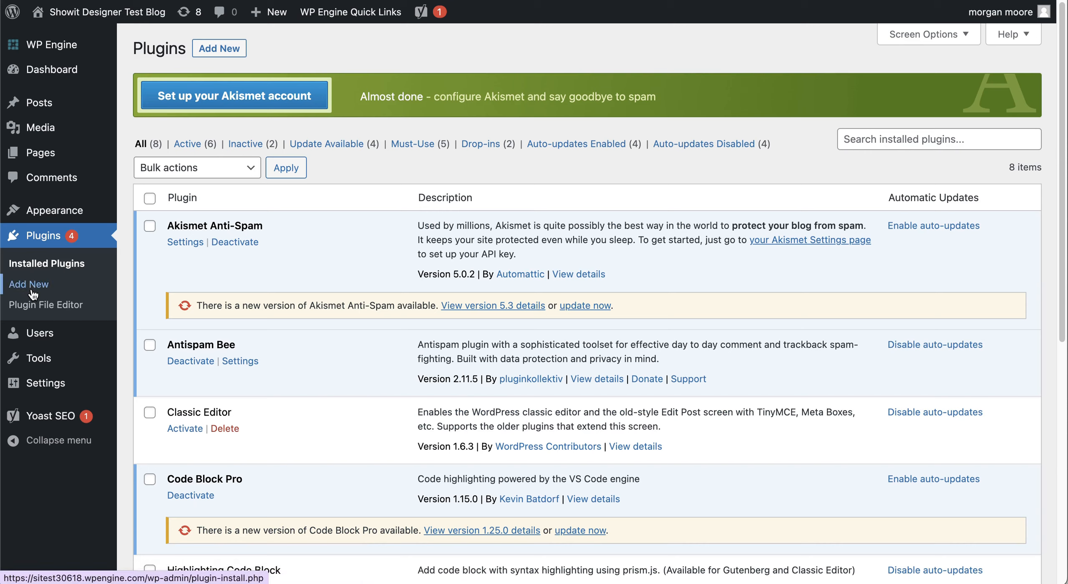
scroll(254, 317, "down", 10)
scroll(255, 320, "up", 8)
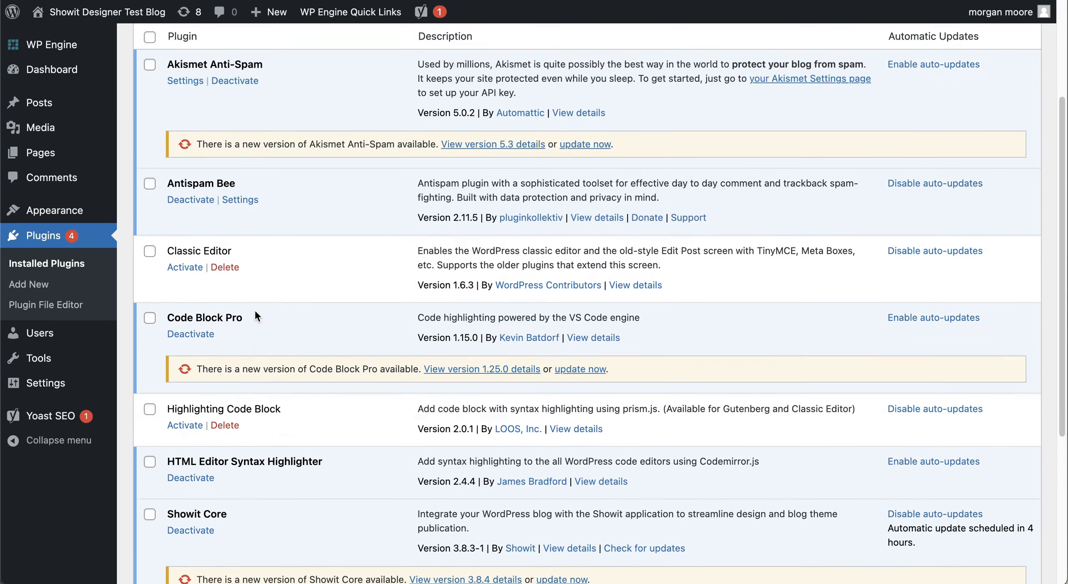
scroll(256, 312, "down", 10)
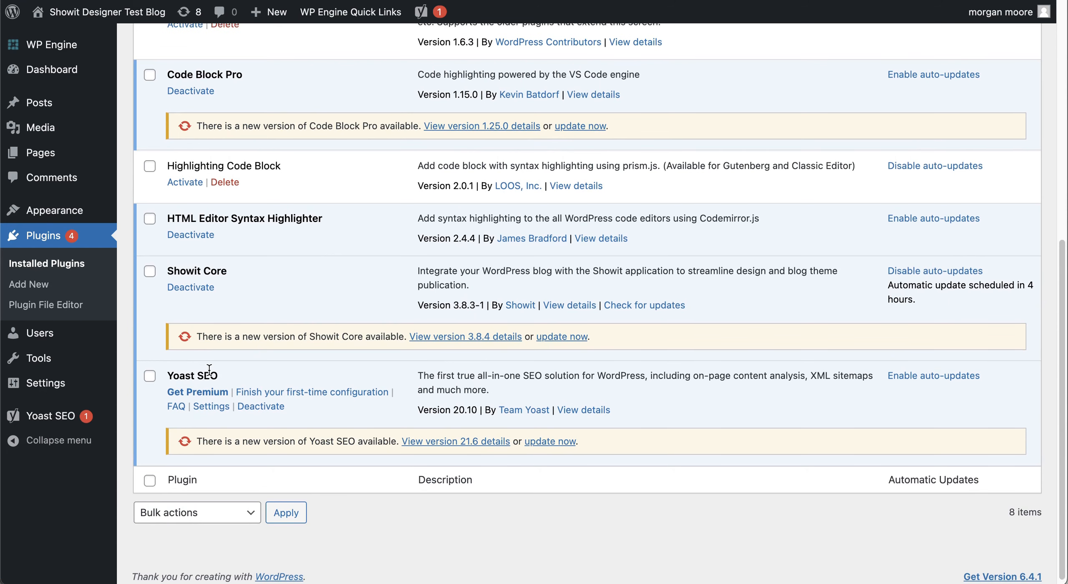
scroll(209, 370, "up", 1)
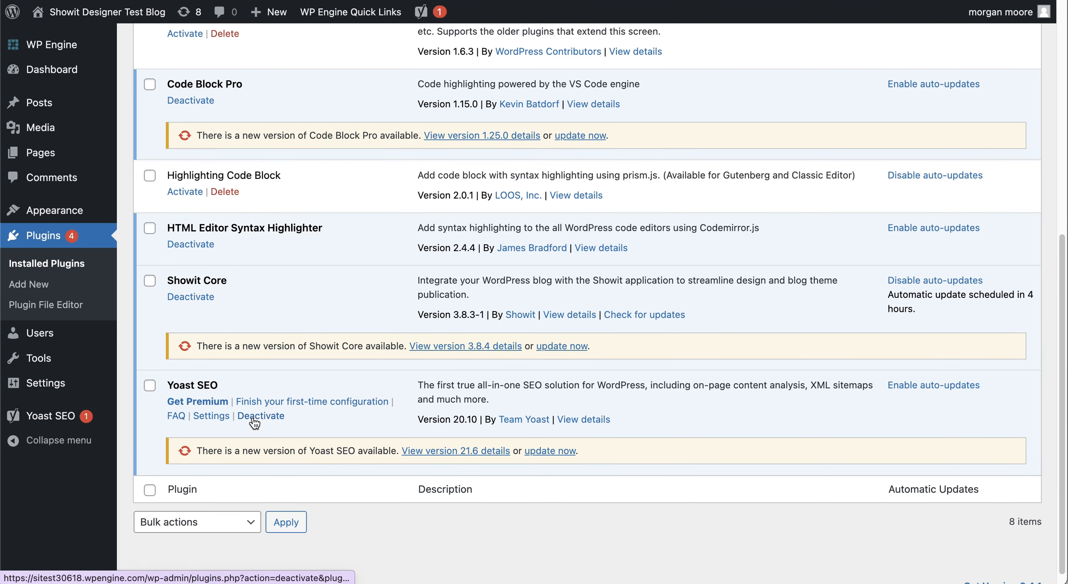
scroll(253, 420, "up", 1)
scroll(271, 133, "up", 5)
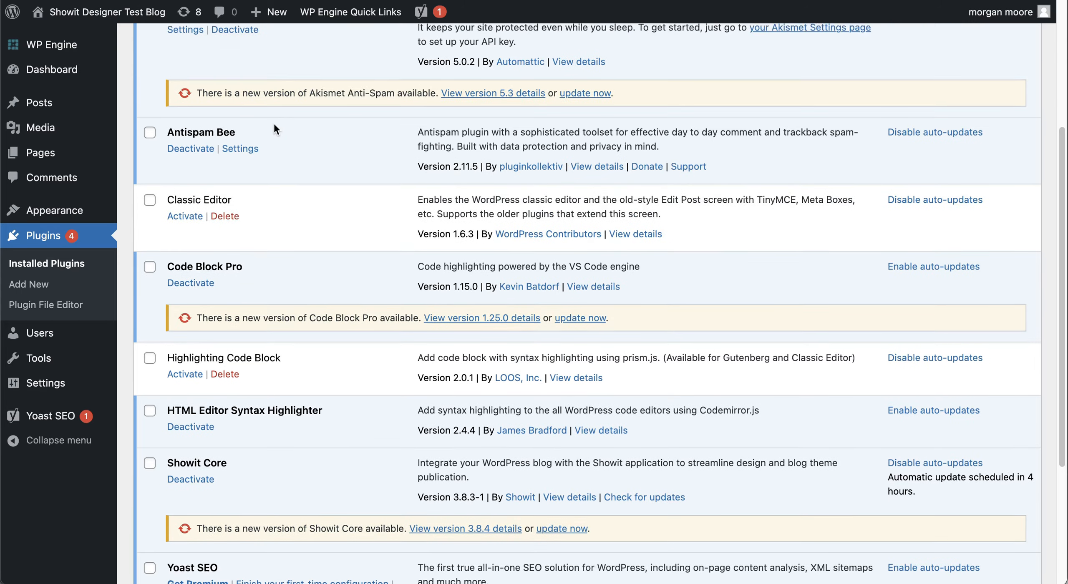
scroll(341, 329, "up", 4)
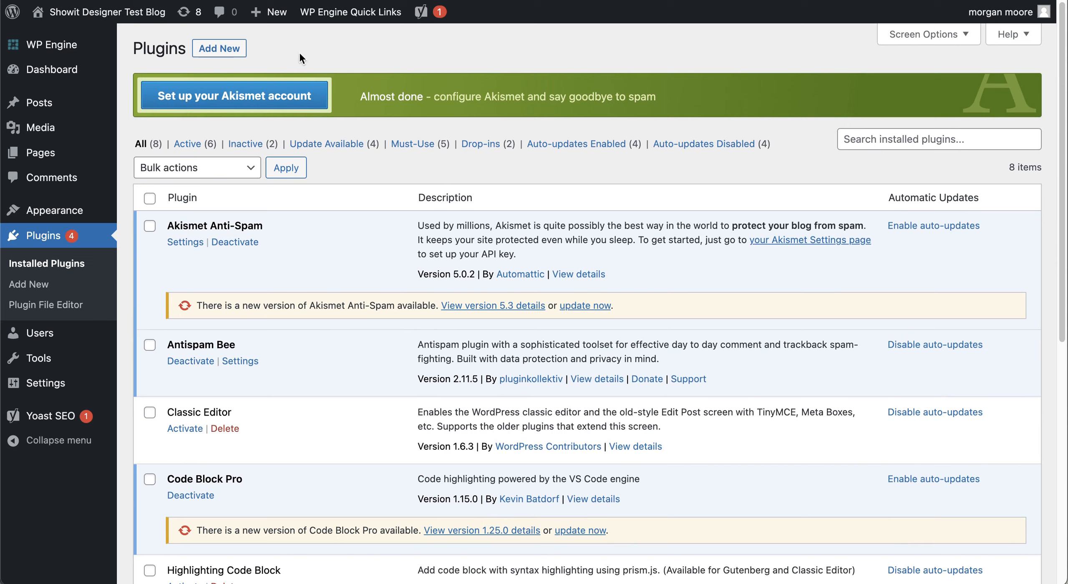
scroll(294, 405, "down", 10)
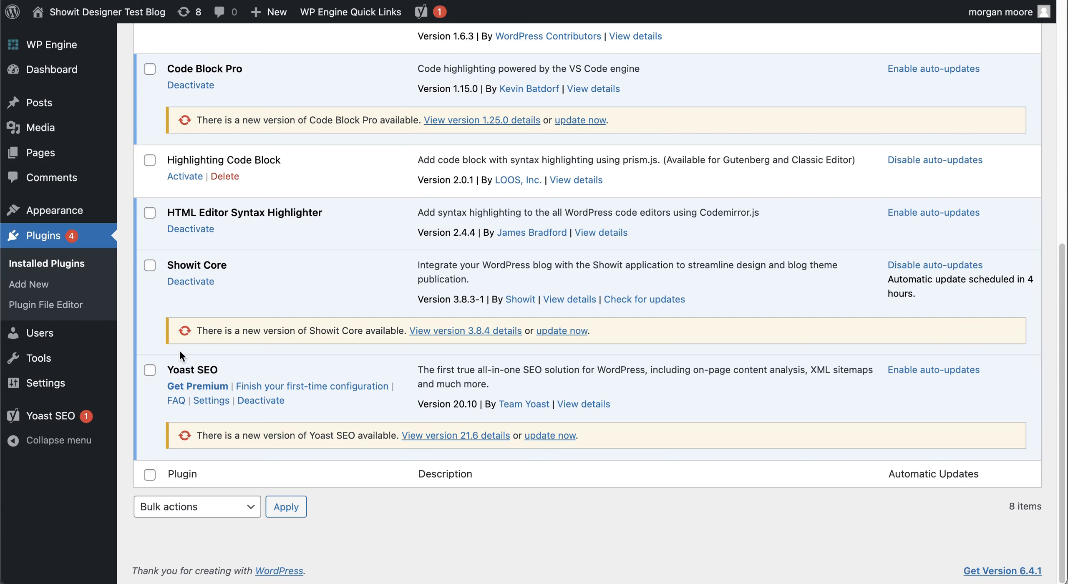
scroll(180, 353, "up", 10)
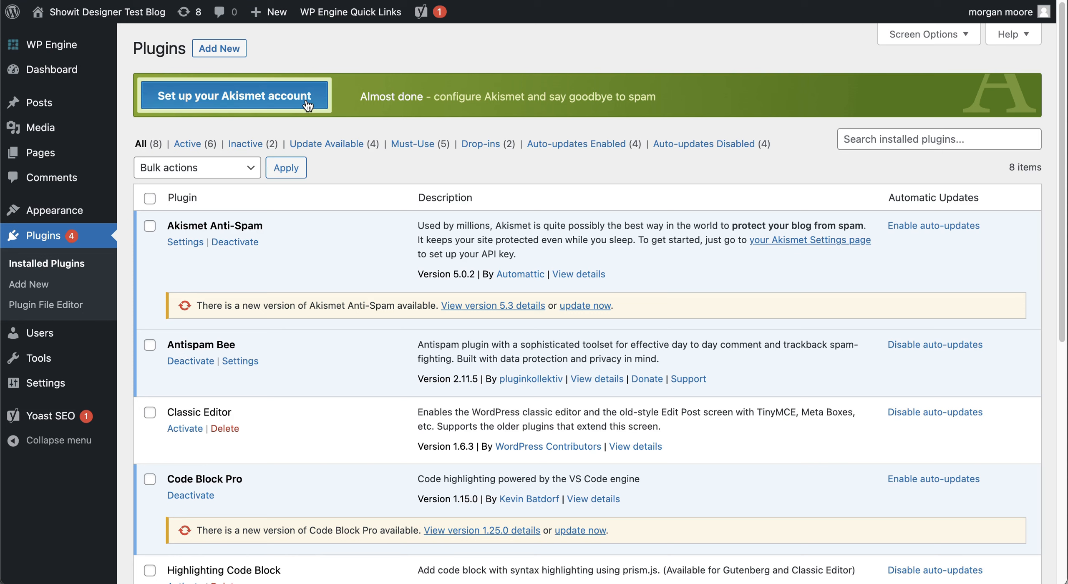
- Create a new blog post and collapse the Yoast SEO section beneath its content area
mouse_move(64, 108)
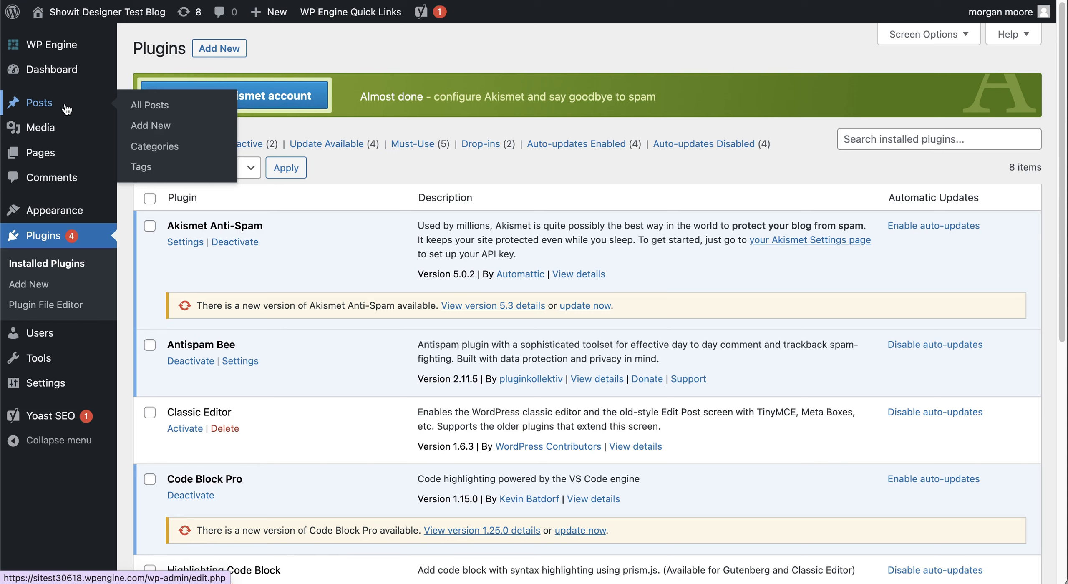
mouse_move(257, 15)
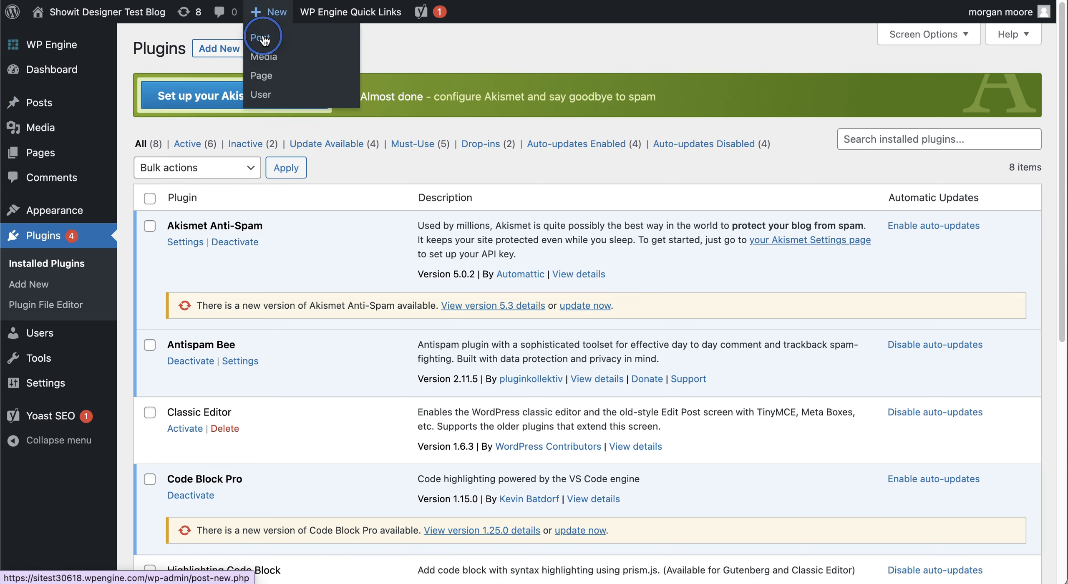
left_click(263, 38)
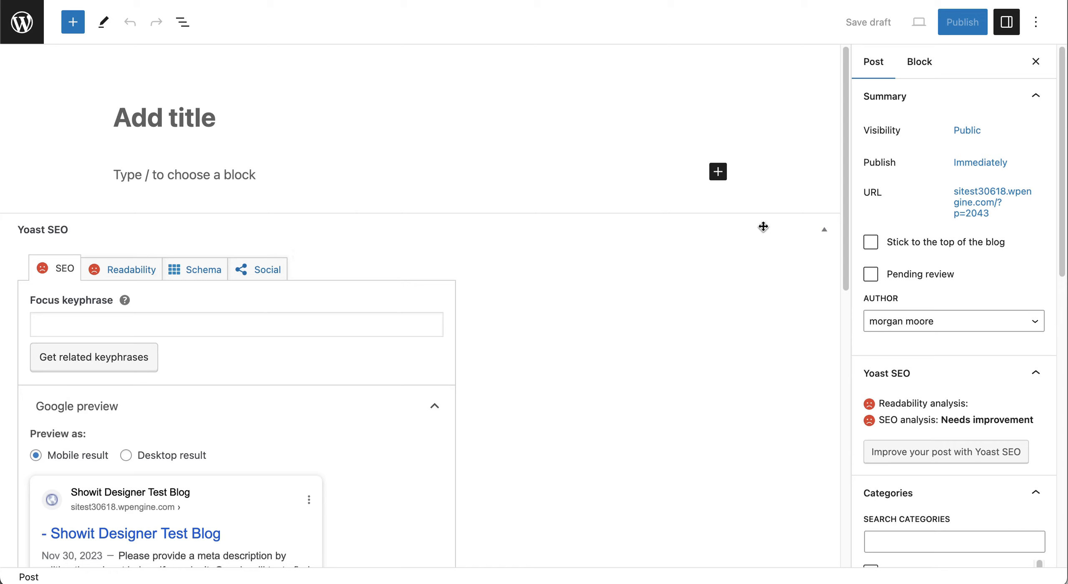
left_click(825, 230)
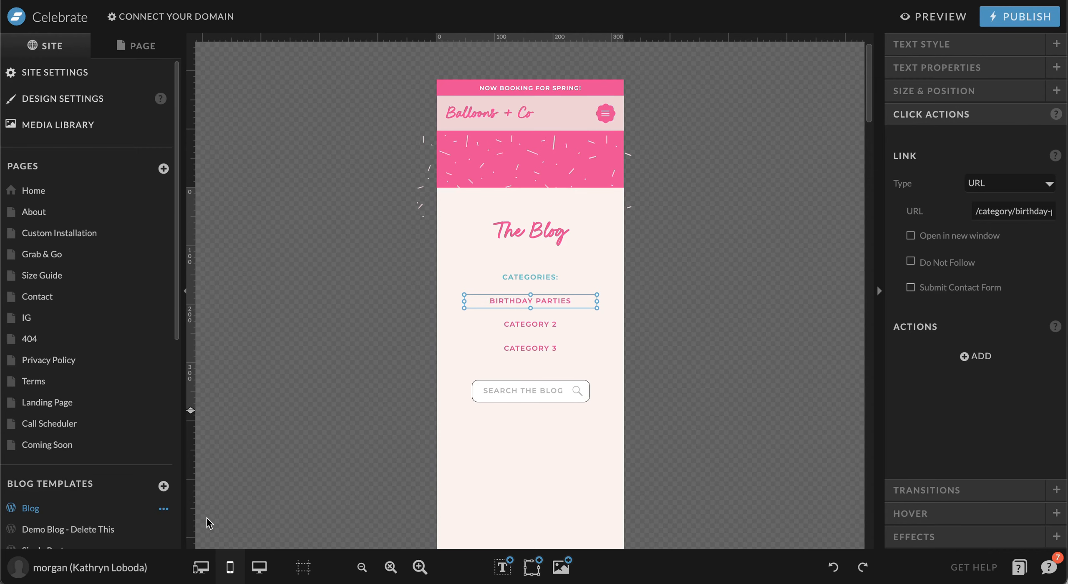
- Back in Showit, view the desktop Blog template, then open Demo Blog - Delete This and inspect its blog post layout
left_click(259, 567)
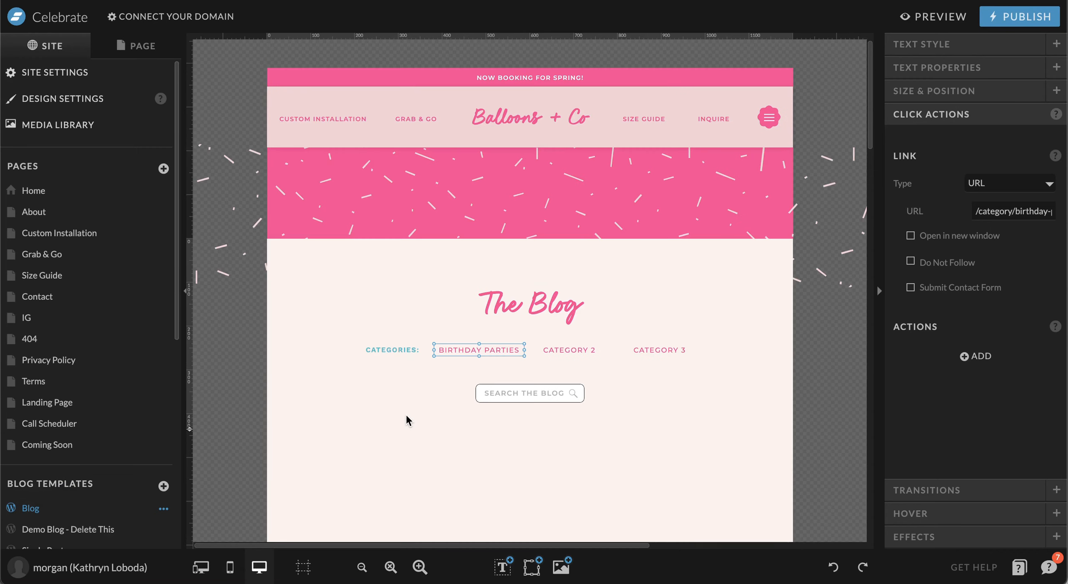
scroll(405, 419, "down", 5)
scroll(110, 499, "down", 1)
scroll(110, 498, "down", 1)
left_click(104, 494)
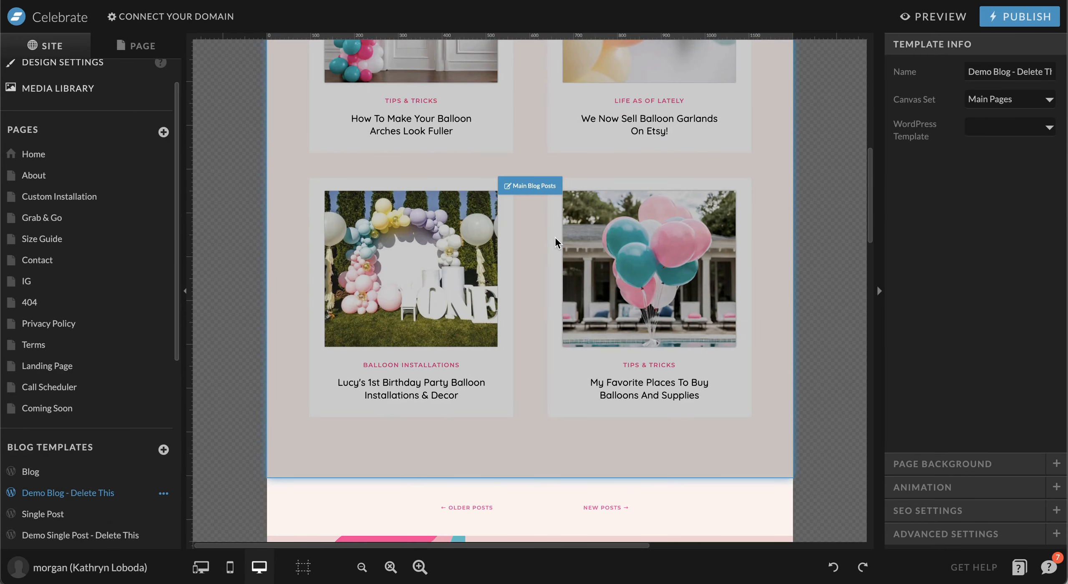
scroll(555, 240, "up", 10)
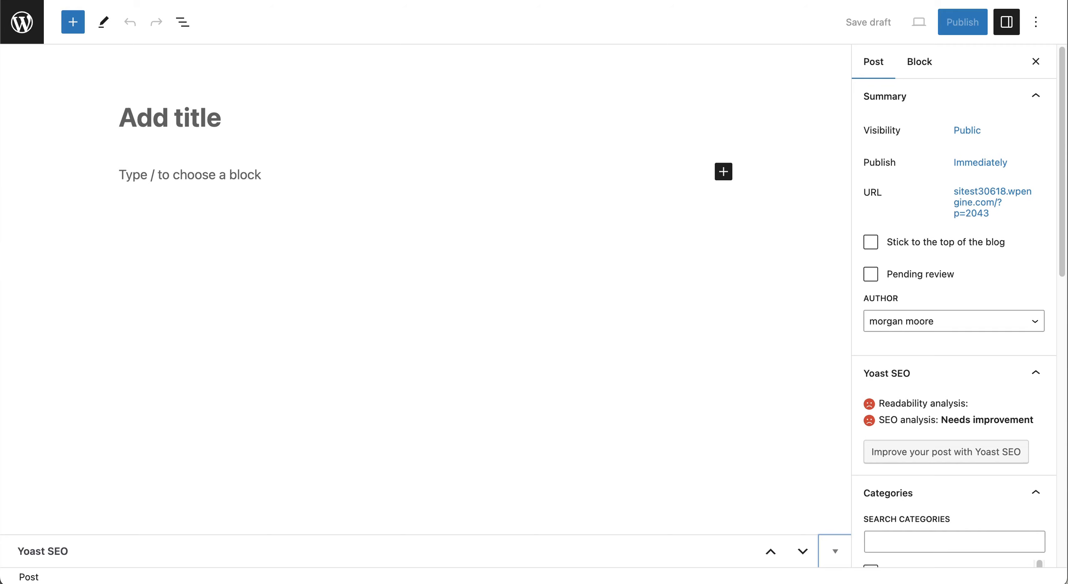
- Return to the new WordPress post, place the cursor in its title and open the block chooser for its content
left_click(229, 126)
left_click(723, 171)
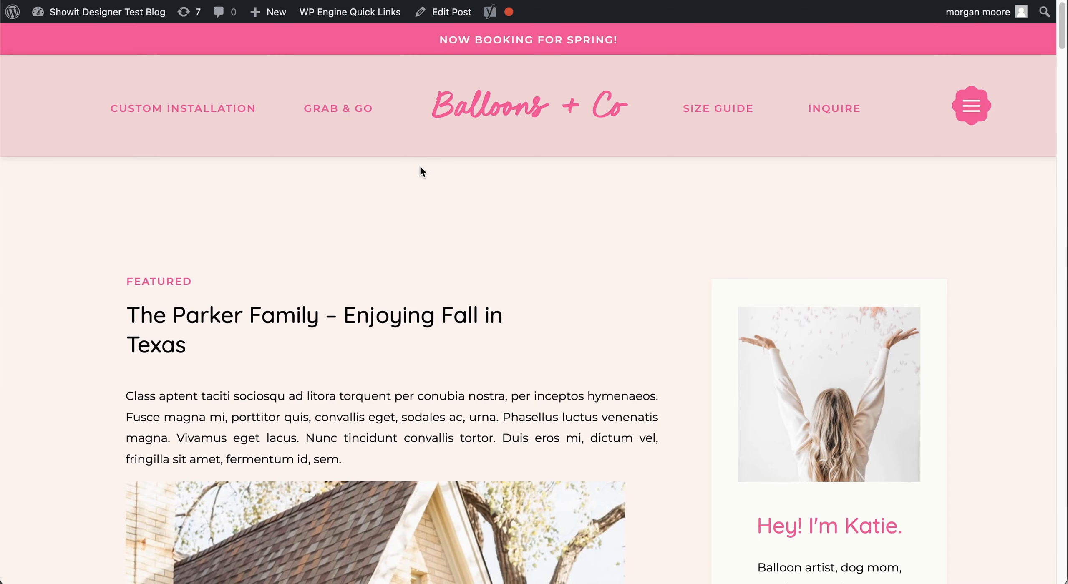
- Examine the published family post on the live site, including its category label, title, text, photos and sidebar
scroll(421, 171, "down", 1)
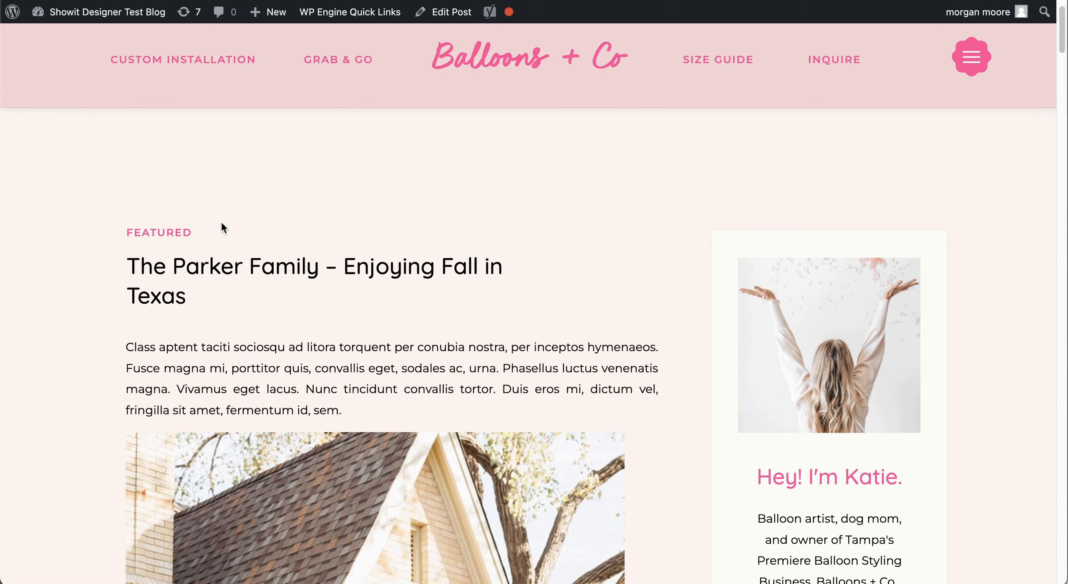
scroll(176, 237, "down", 4)
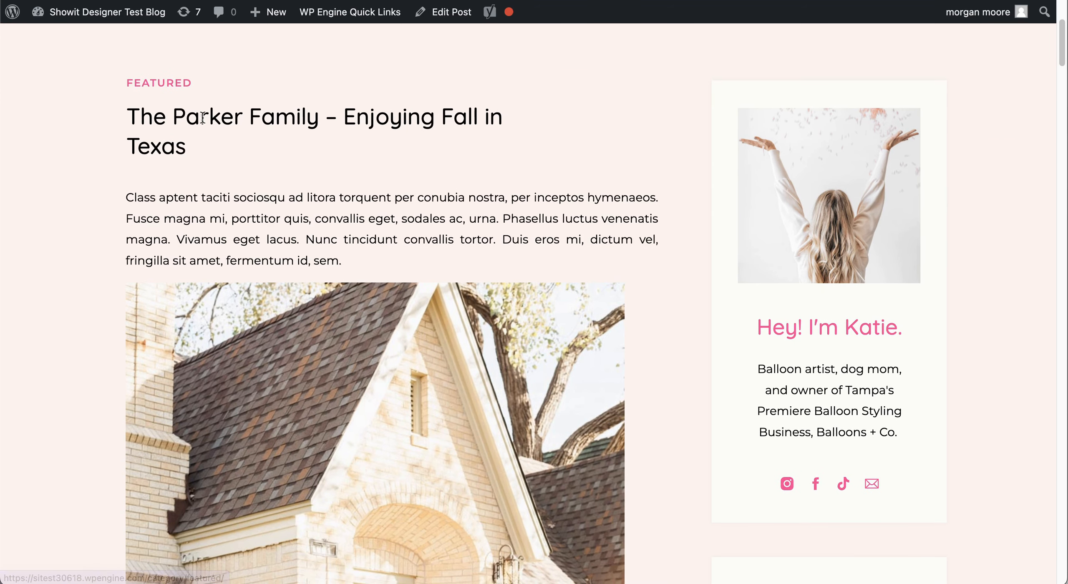
scroll(240, 208, "down", 5)
scroll(239, 208, "down", 20)
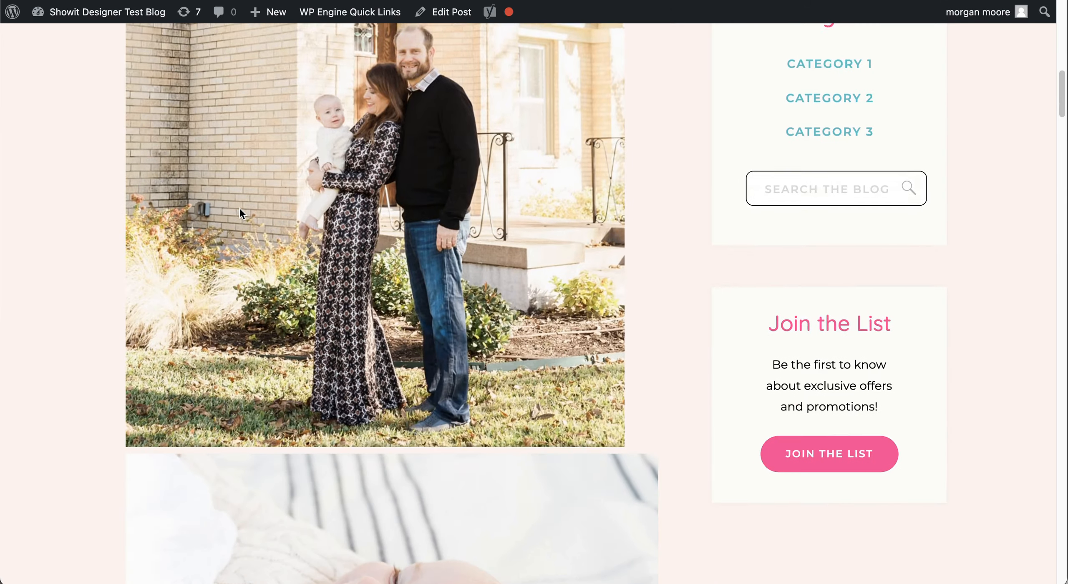
scroll(239, 195, "down", 20)
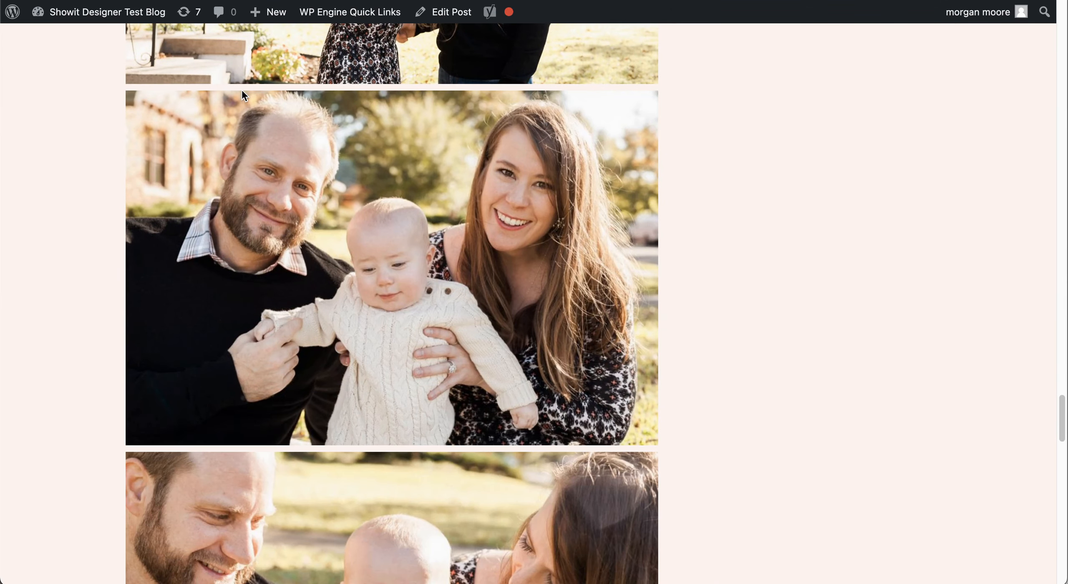
scroll(242, 90, "down", 13)
scroll(288, 242, "down", 8)
scroll(287, 234, "up", 20)
scroll(287, 231, "up", 20)
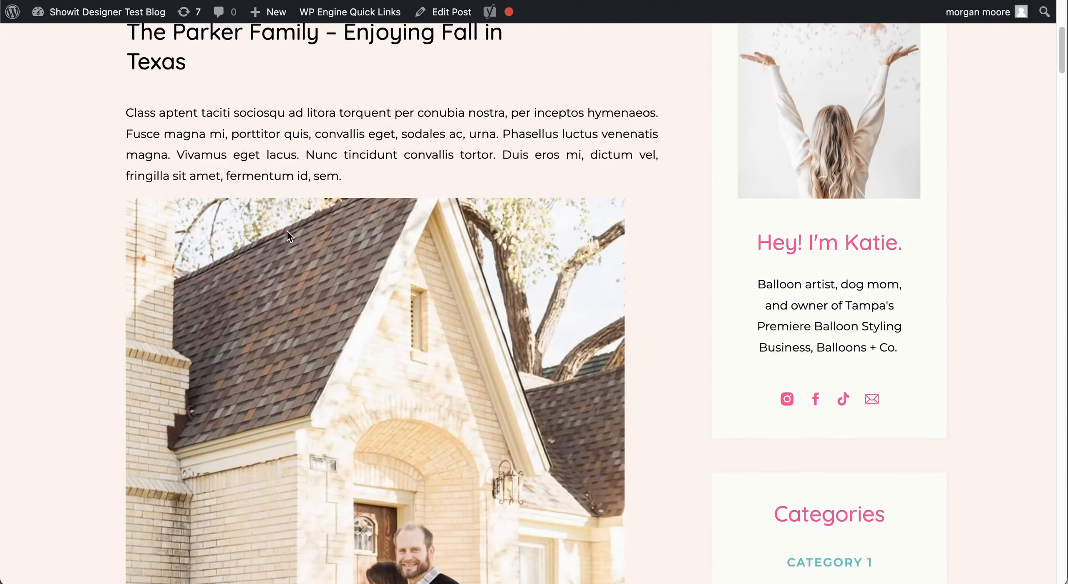
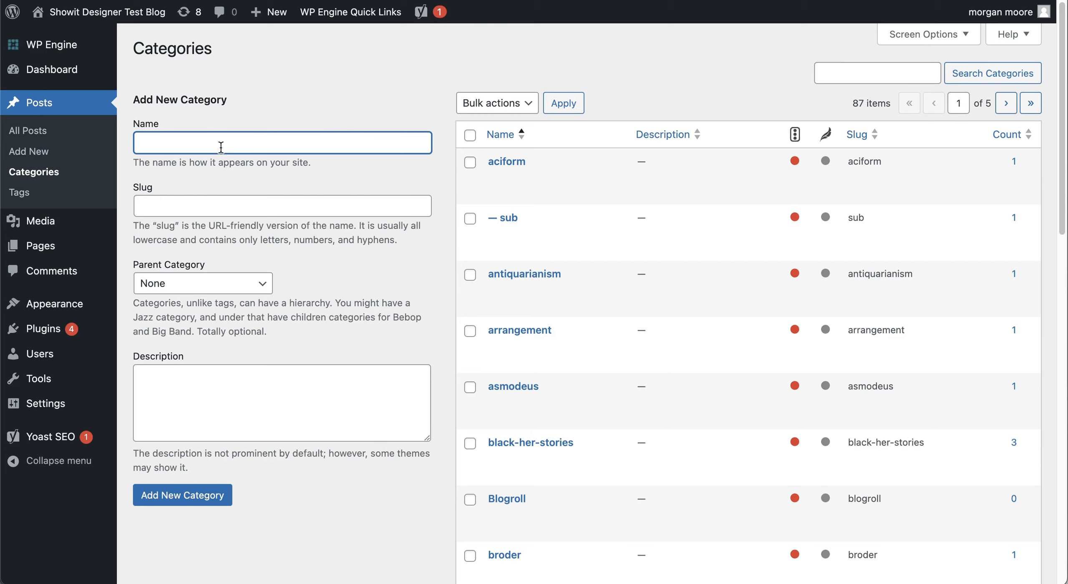
- Add a post category named Birthday Parties with an automatic slug, then highlight that slug in the category list
type("BAll")
type("day Pa")
type("rties")
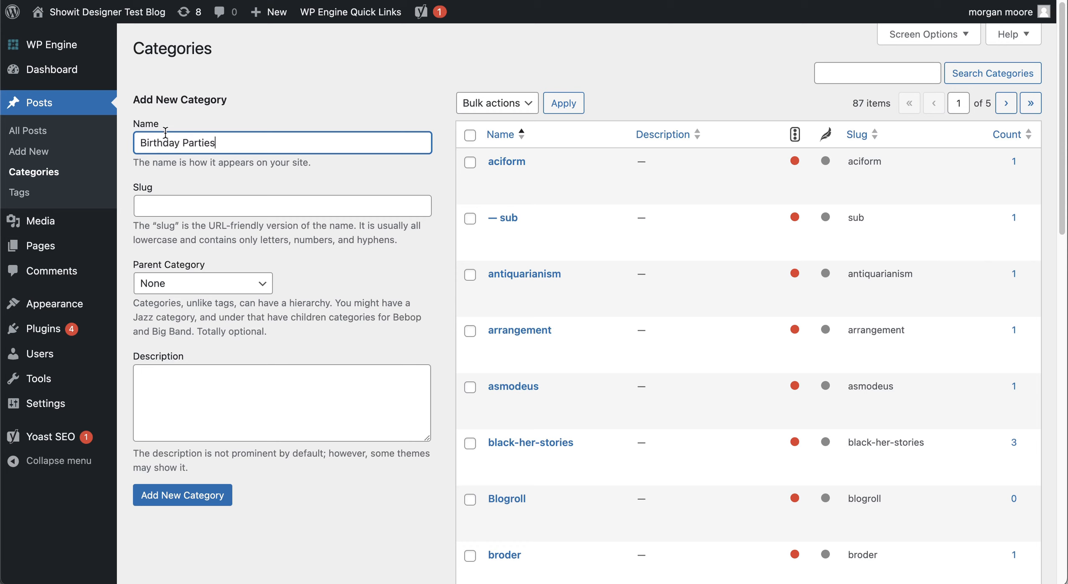
left_click(206, 201)
left_click(196, 502)
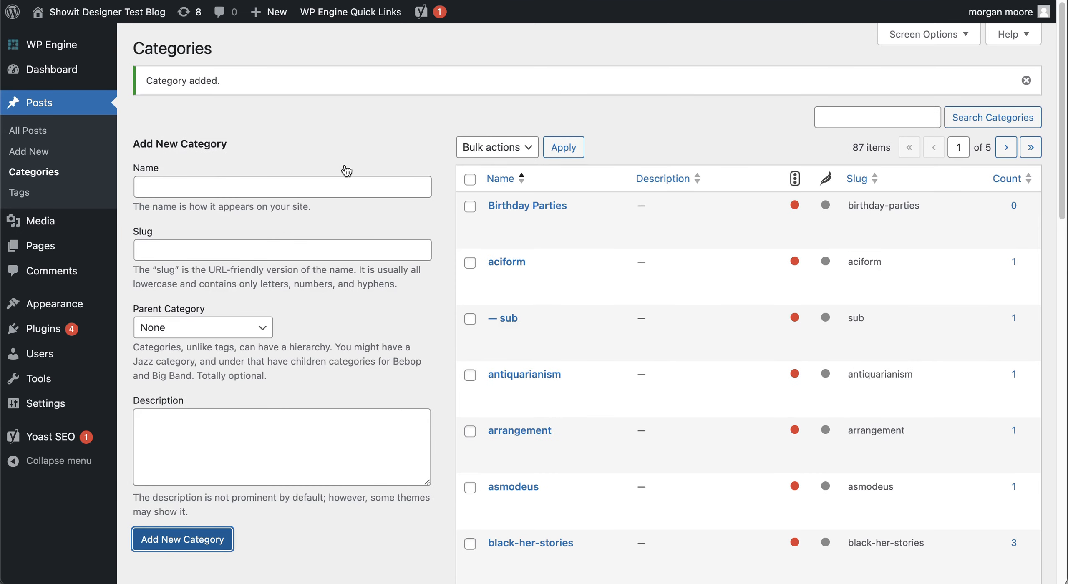
mouse_move(845, 225)
left_click_drag(849, 204, 918, 204)
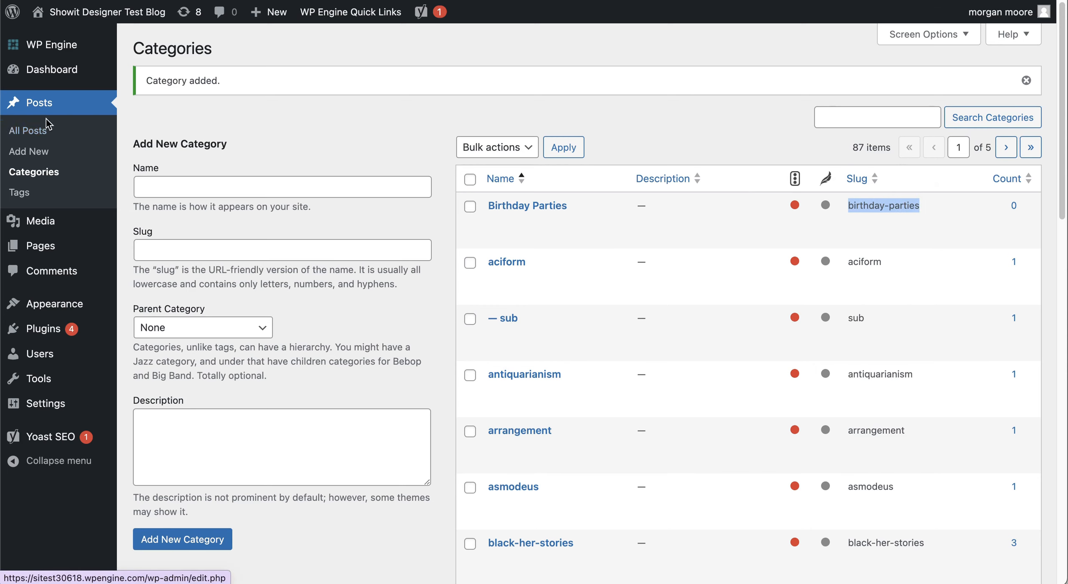
- Open the draft "Our first test post" and change its category from Uncategorized to Birthday Parties
left_click(29, 133)
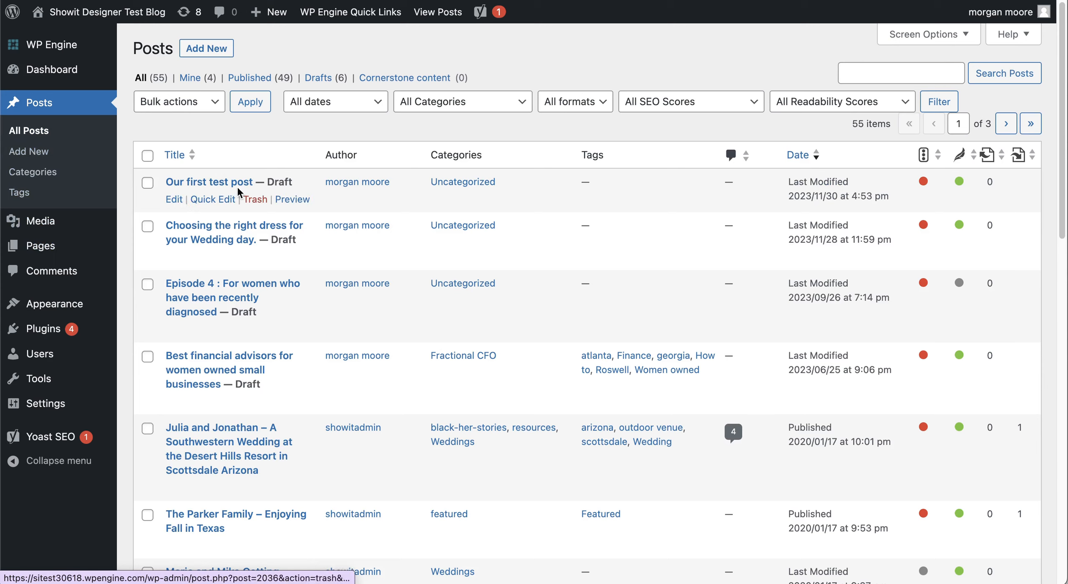
left_click(229, 182)
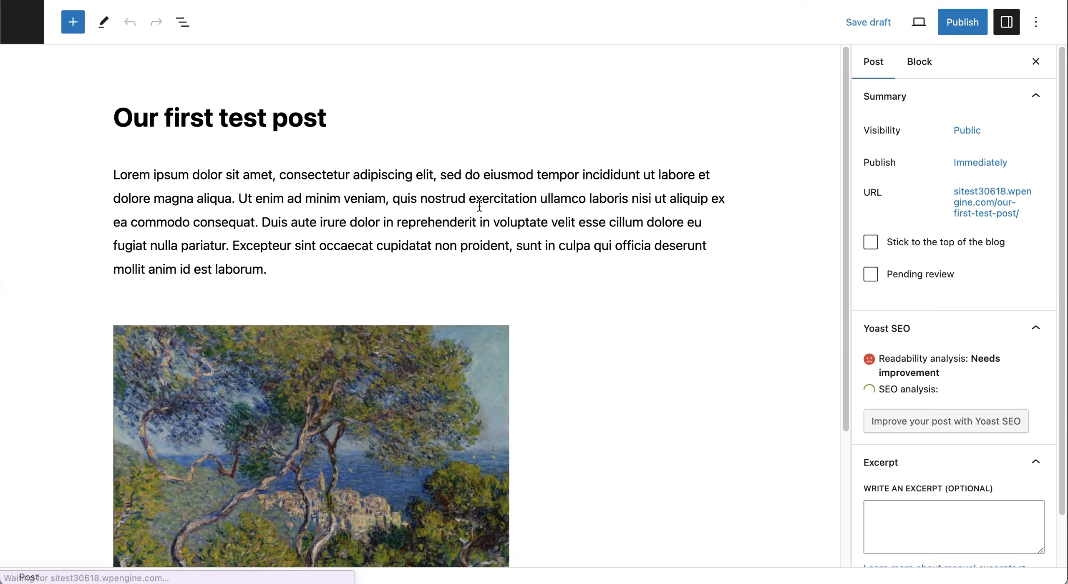
scroll(950, 422, "down", 5)
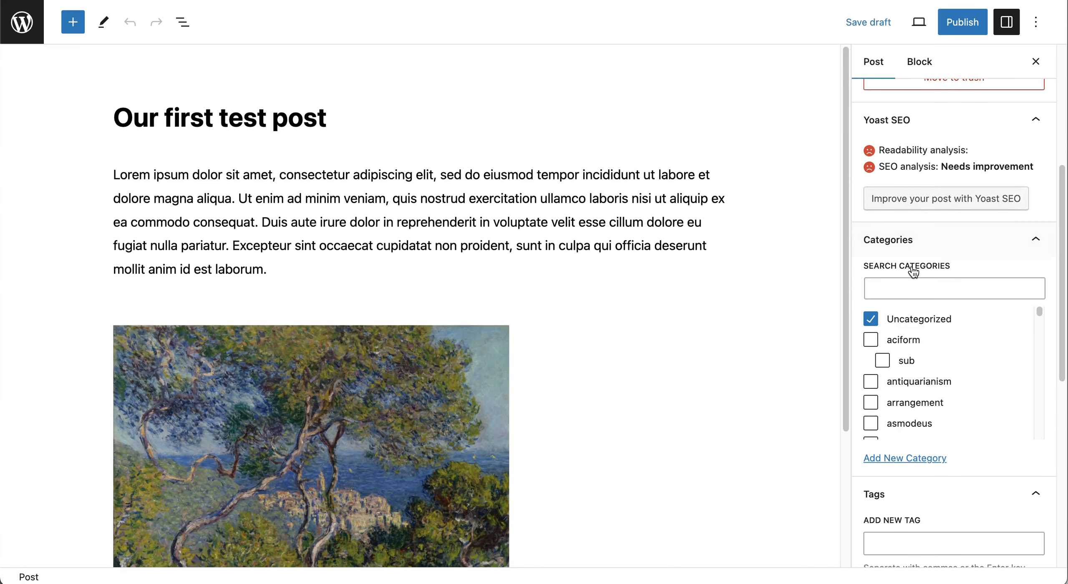
left_click(873, 320)
left_click(886, 287)
type("birth")
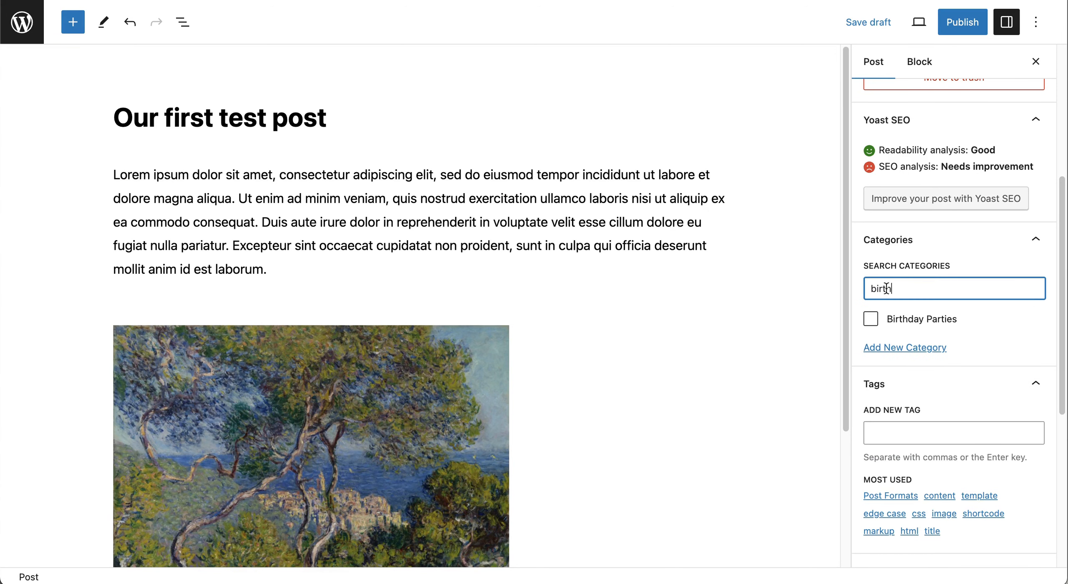
left_click(872, 320)
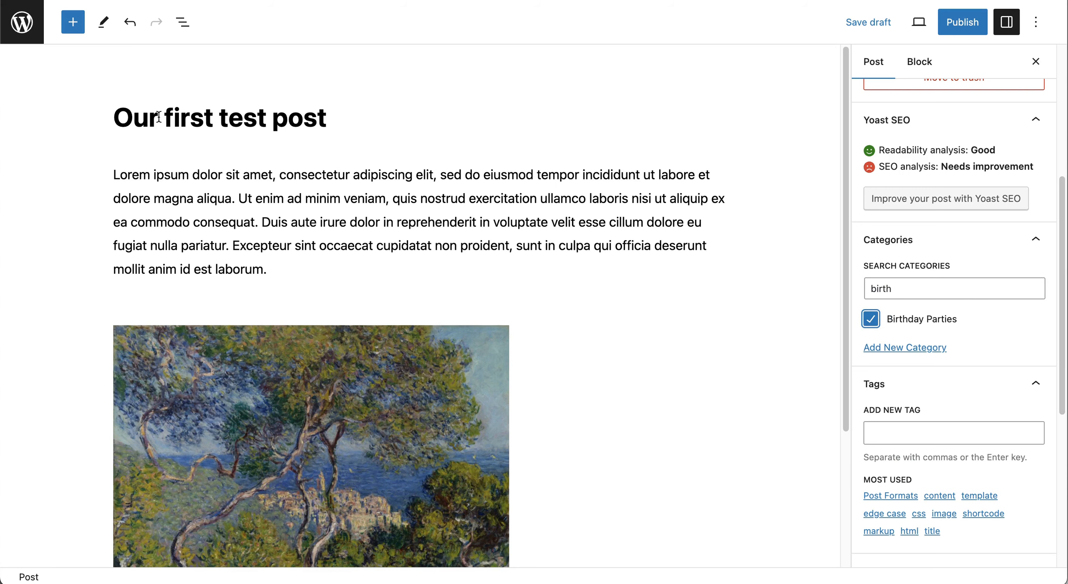
- Go to the post's tag entry, then switch to Showit and select the Hero canvas containing the blog search
scroll(211, 159, "down", 2)
scroll(217, 167, "up", 2)
scroll(230, 187, "down", 5)
scroll(229, 188, "up", 3)
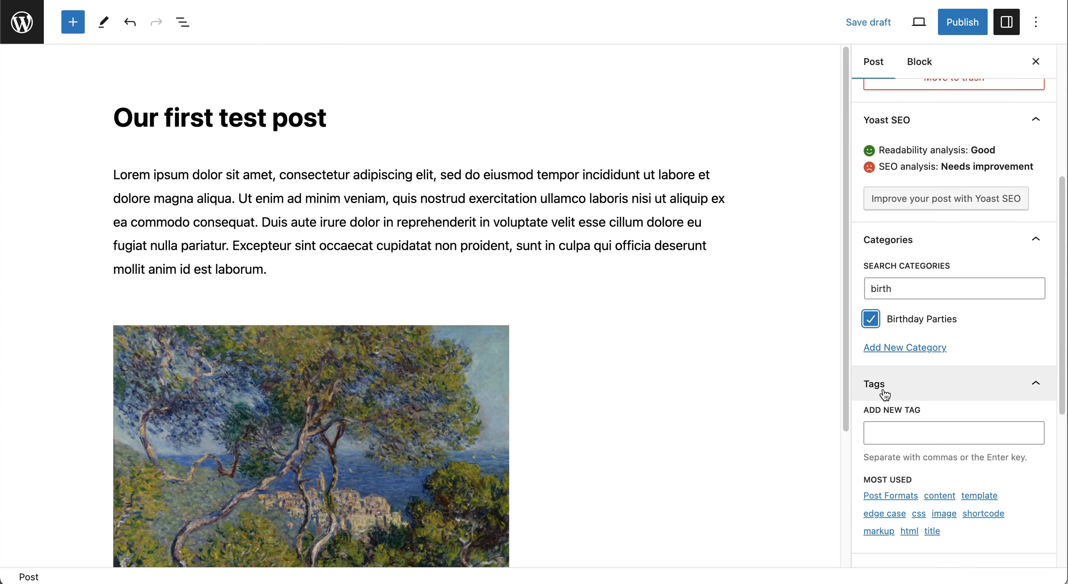
left_click(884, 433)
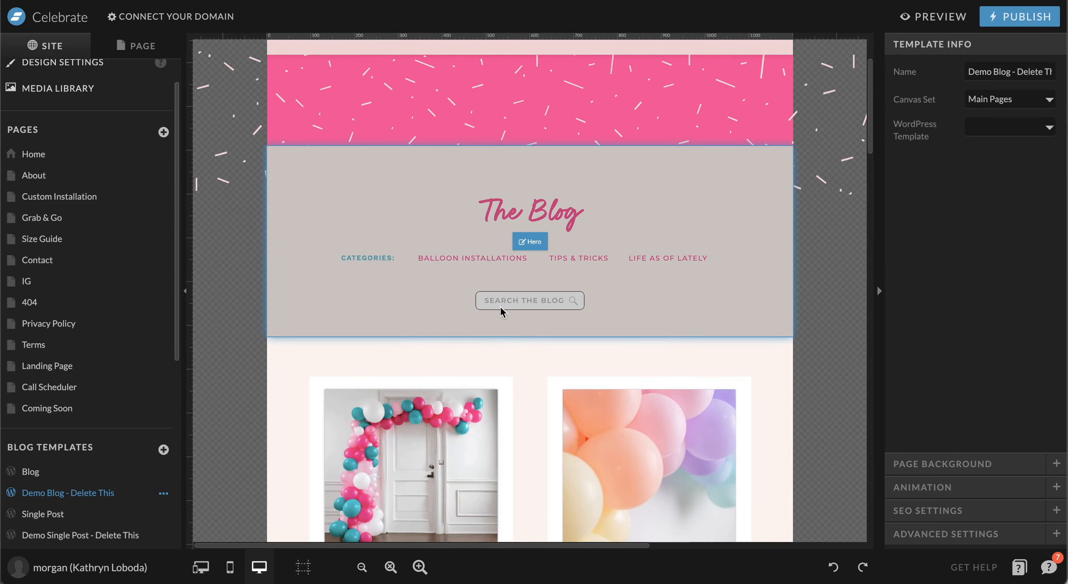
left_click(498, 301)
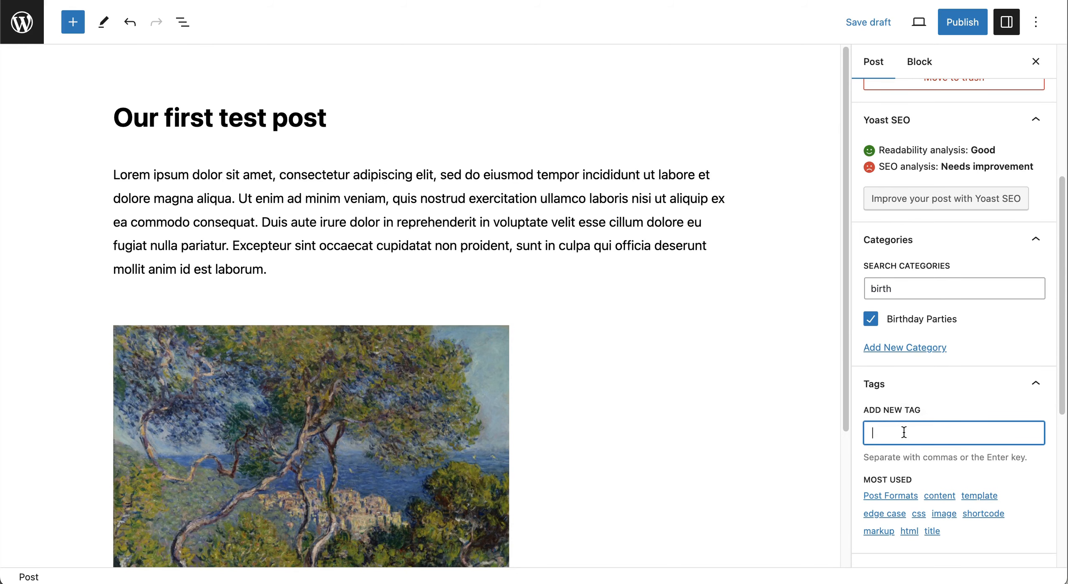
- Back in the WordPress post, add the tags Birthday, Balloons and Events
type("Birthday")
key("Return")
type("Balloons")
key("Return")
type("Events")
key("Return")
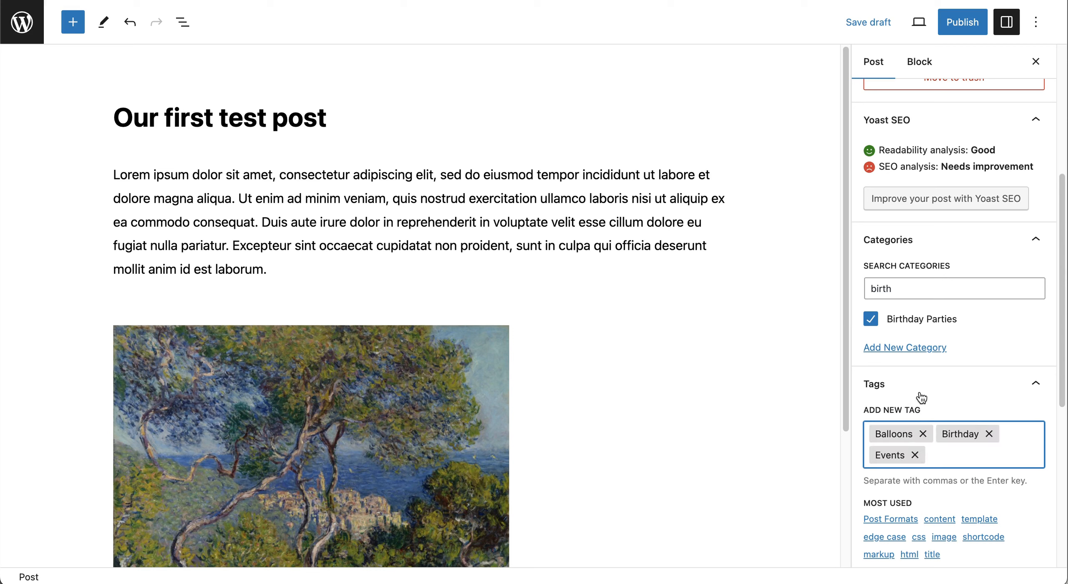
- Check the post's featured image section, then switch to Showit and select the Main Blog Posts canvas
scroll(960, 514, "down", 1)
scroll(960, 514, "down", 1)
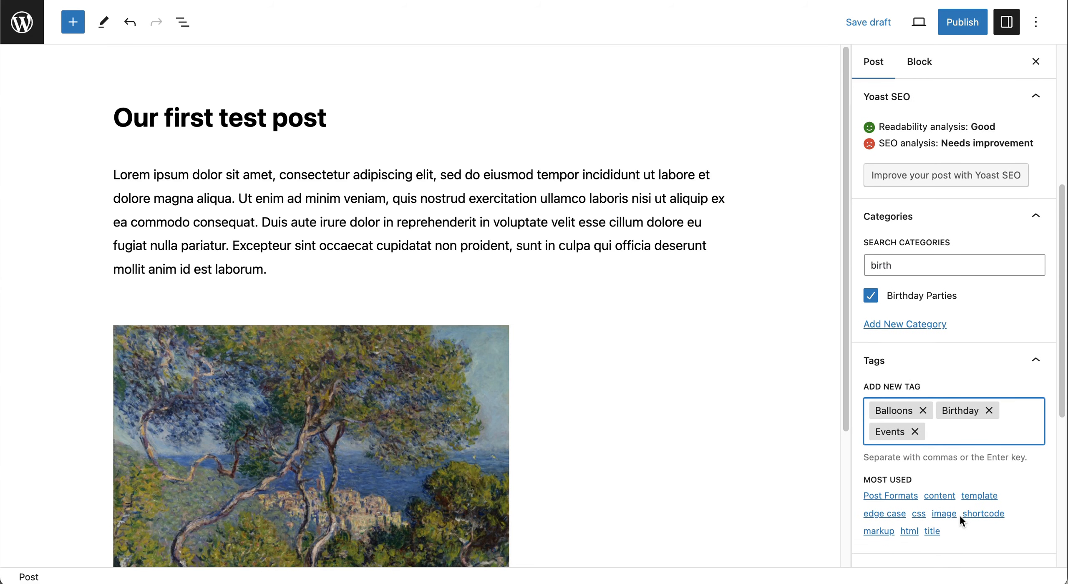
scroll(926, 413, "down", 10)
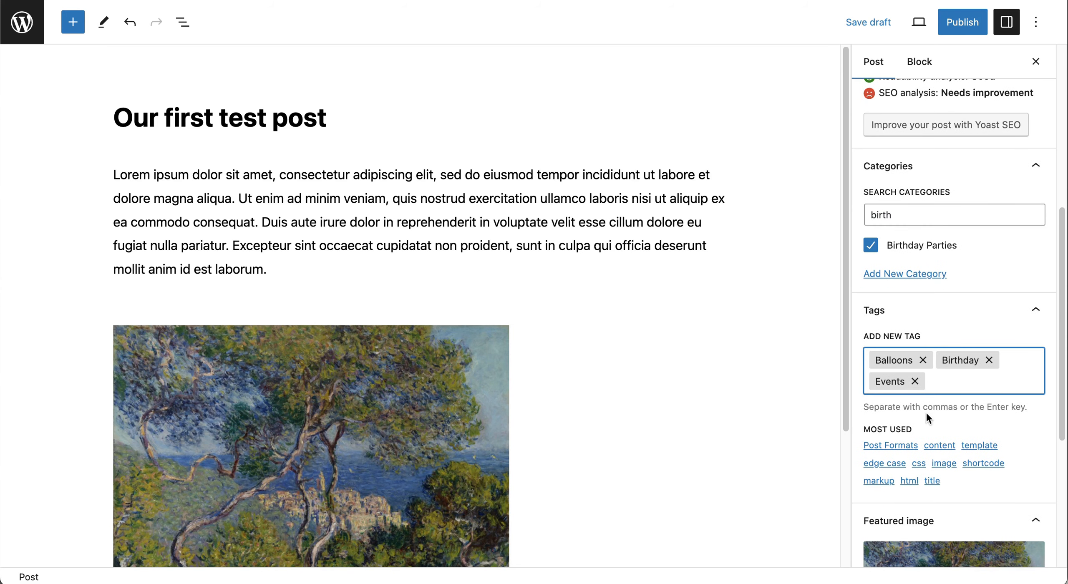
mouse_move(904, 490)
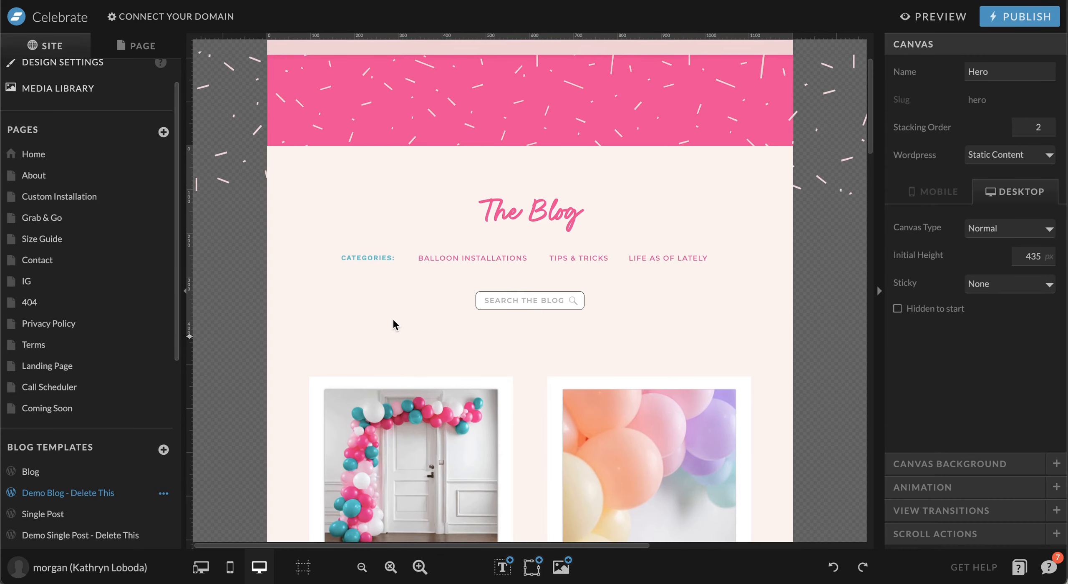
scroll(394, 321, "down", 3)
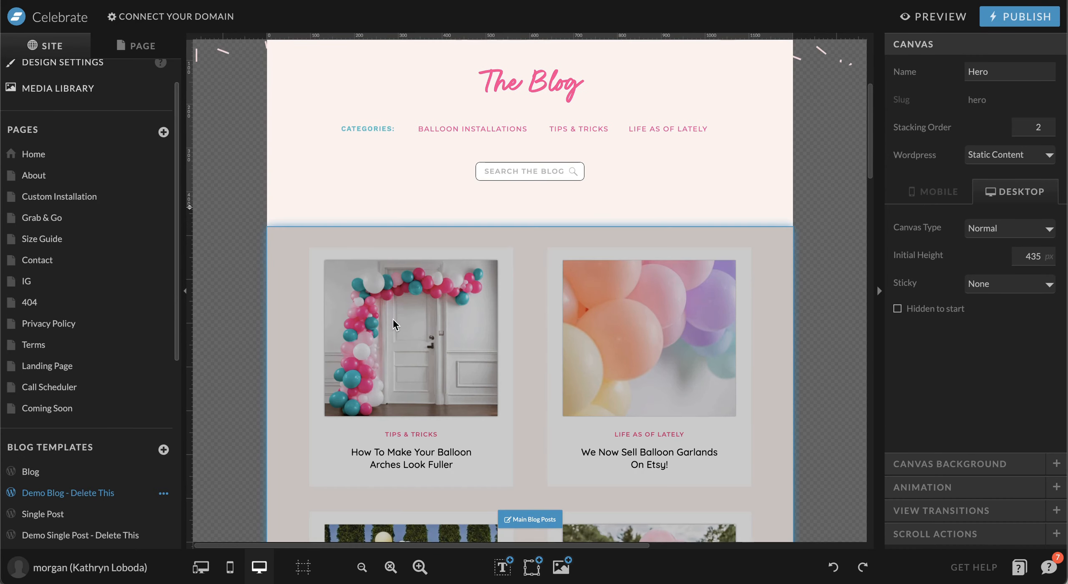
left_click(376, 345)
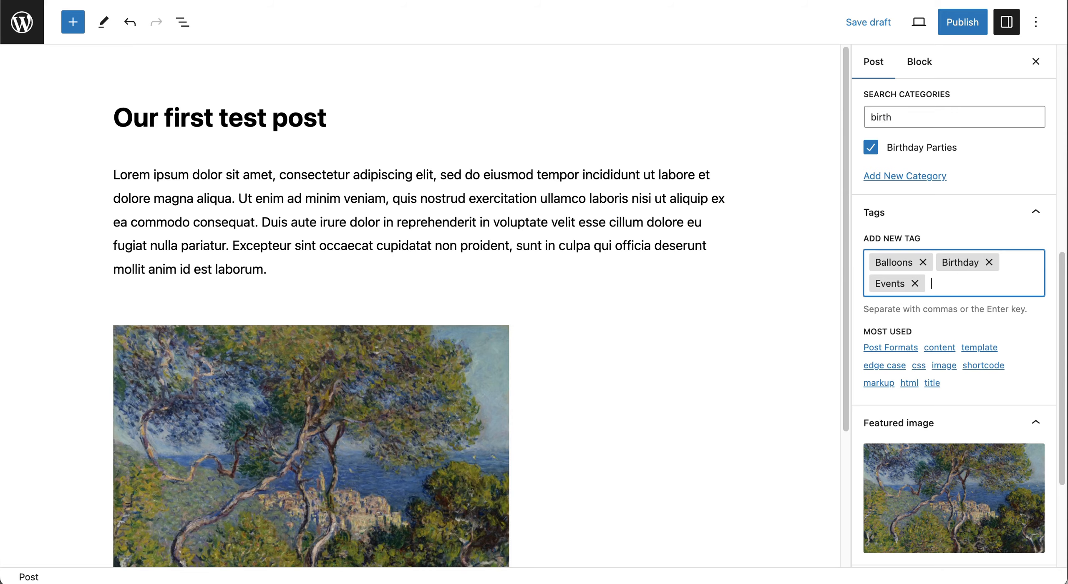
- Return to the WordPress post, open its featured image selection in the media library and close it without choosing another image
scroll(327, 292, "down", 2)
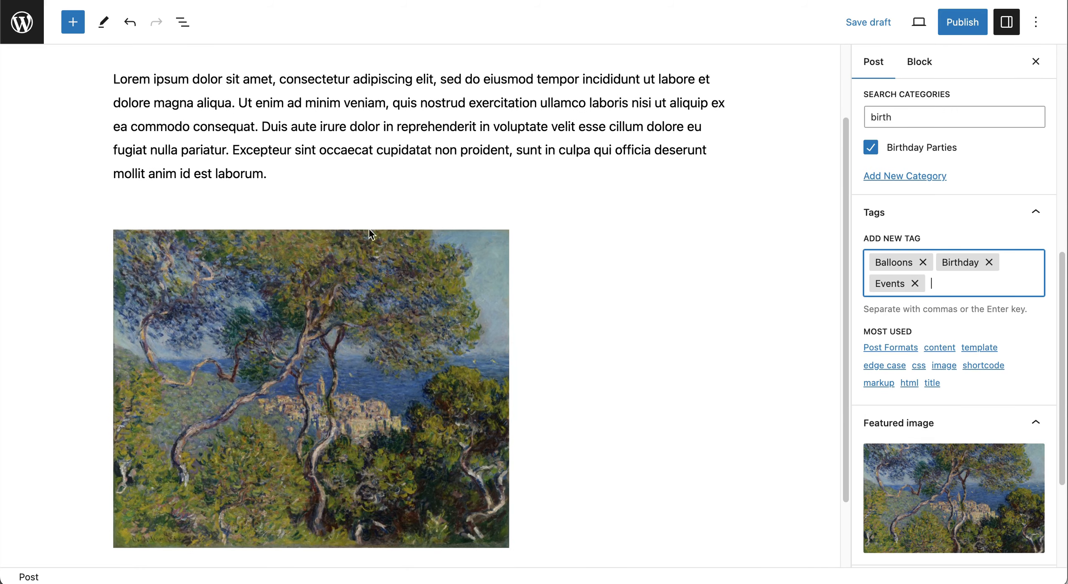
mouse_move(888, 480)
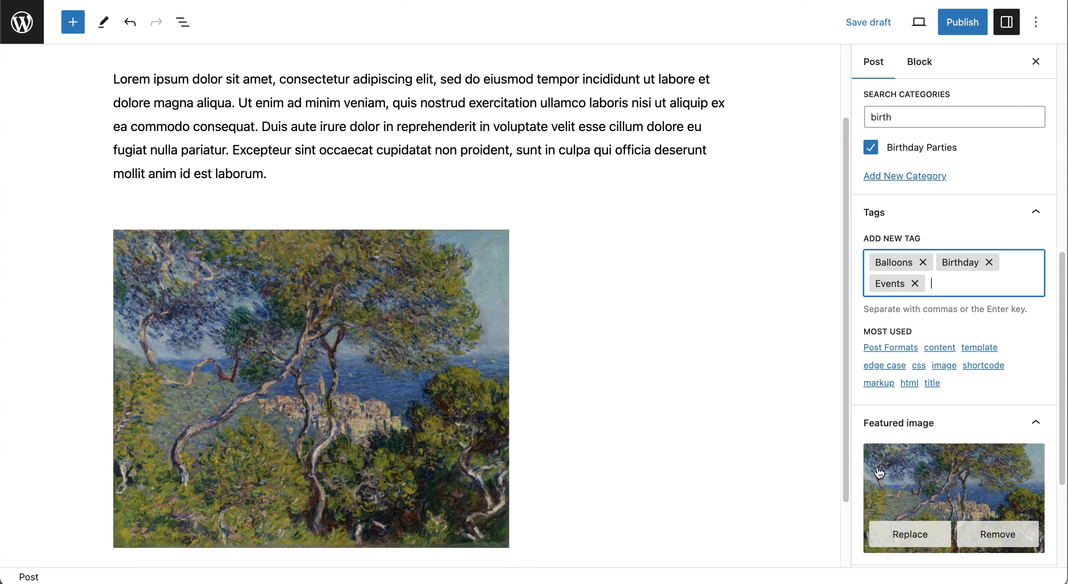
scroll(888, 479, "down", 3)
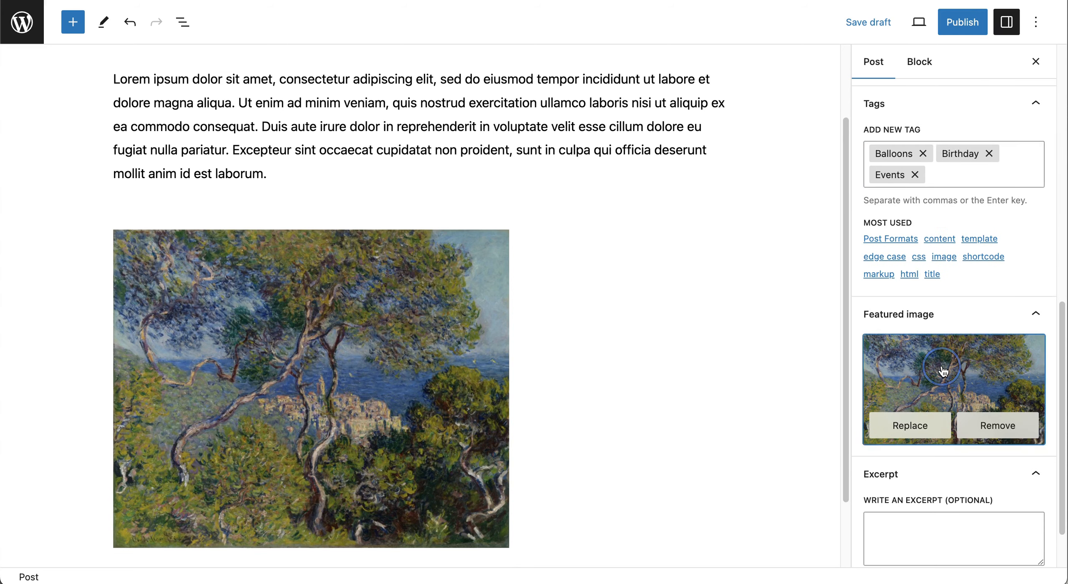
left_click(942, 370)
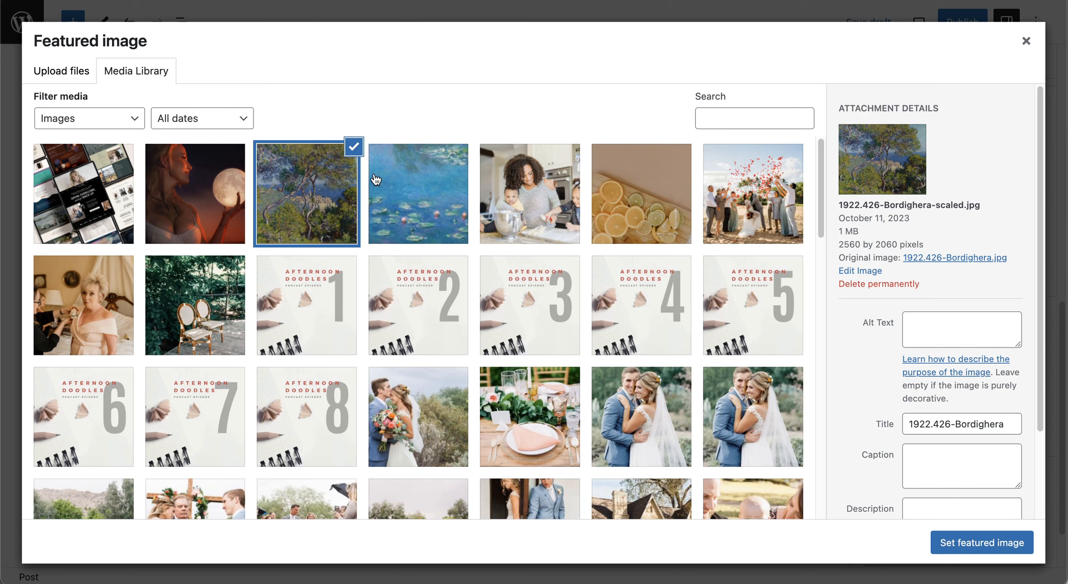
left_click(1025, 41)
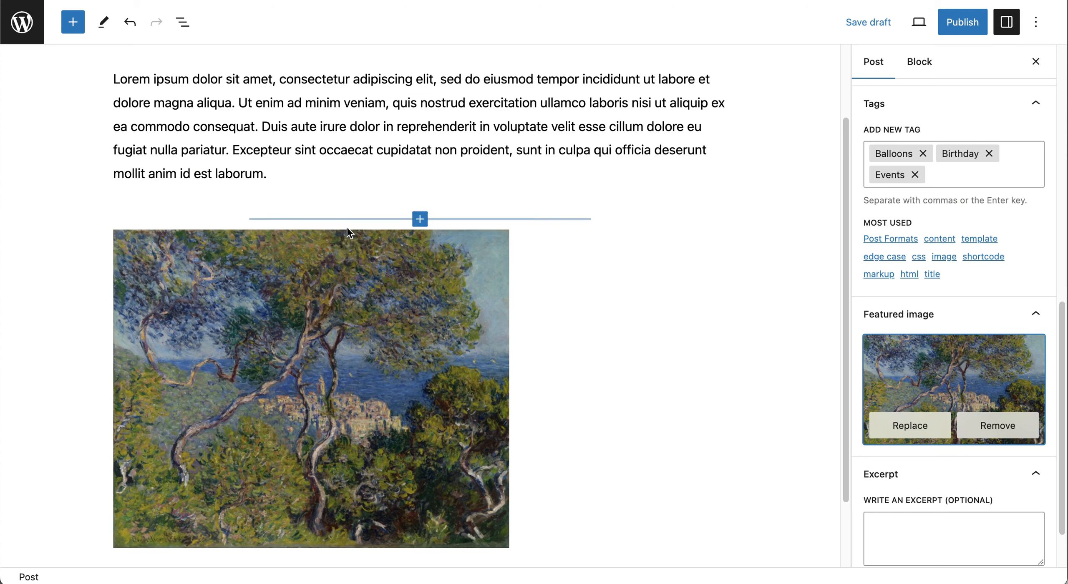
- Switch to Showit and examine the post cards' images, categories and titles, plus the Older + Newer Posts canvas
scroll(965, 459, "down", 3)
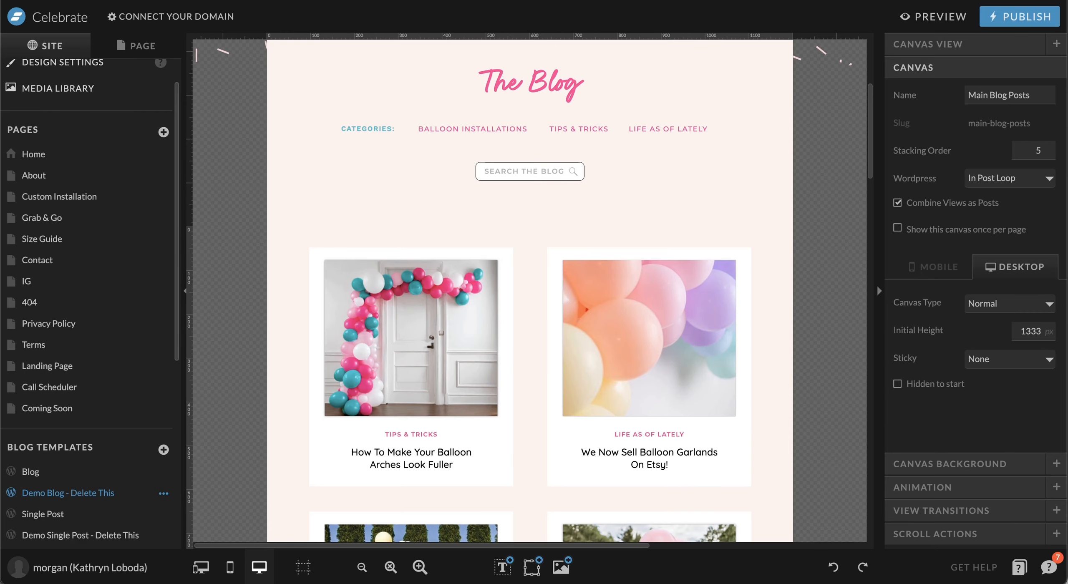
scroll(453, 155, "down", 5)
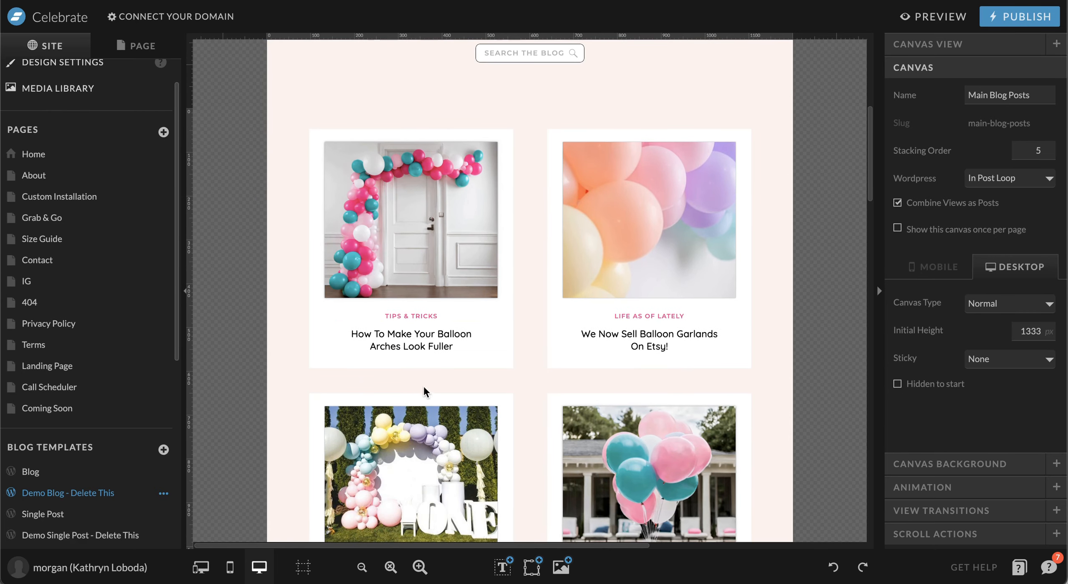
scroll(618, 241, "down", 3)
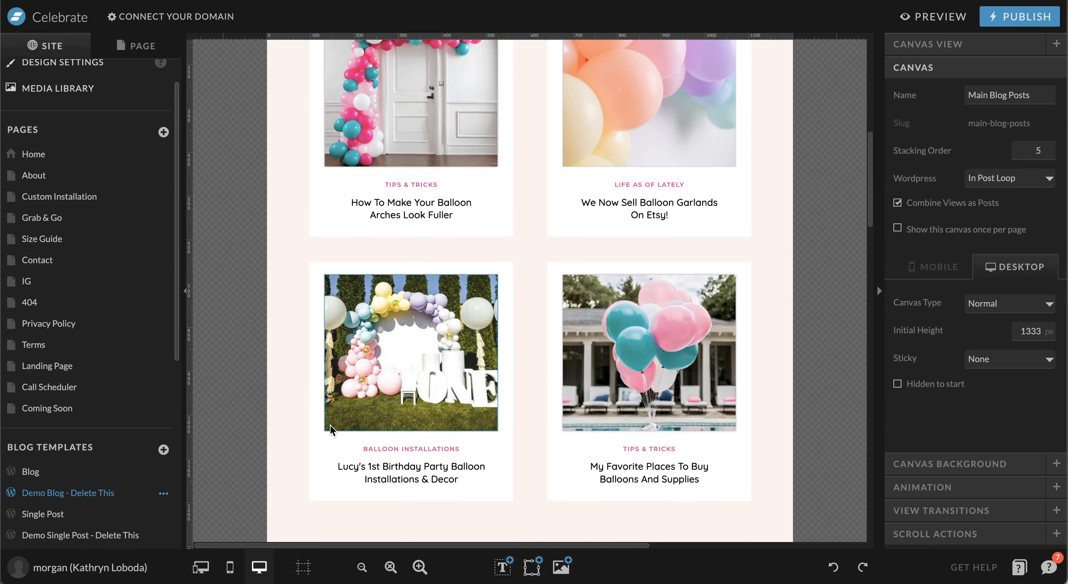
scroll(701, 459, "down", 3)
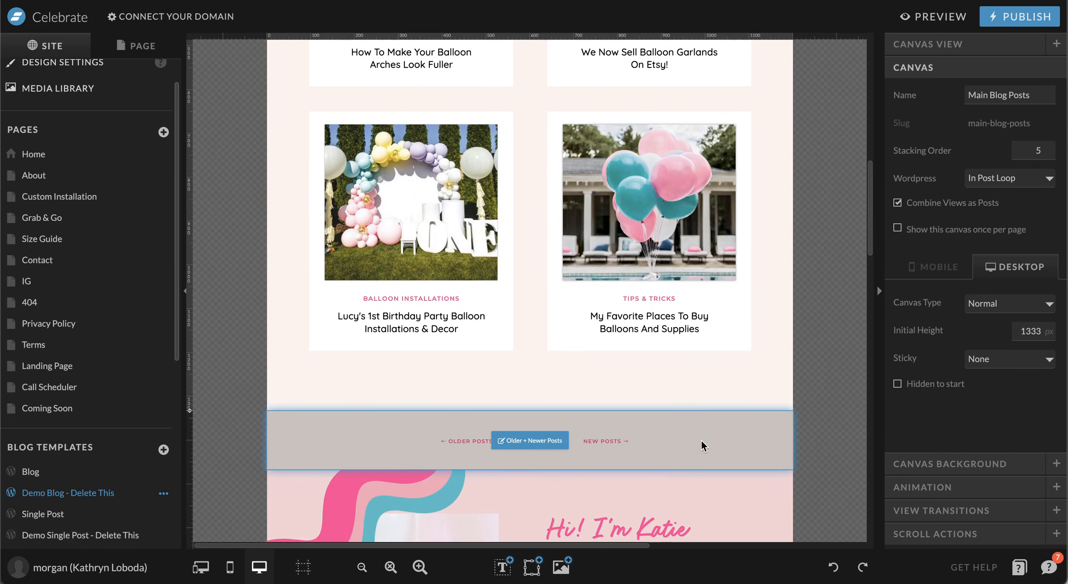
scroll(685, 376, "up", 10)
- Return to the WordPress post and review its settings, from excerpt and featured image to tags, categories and summary
scroll(472, 360, "down", 5)
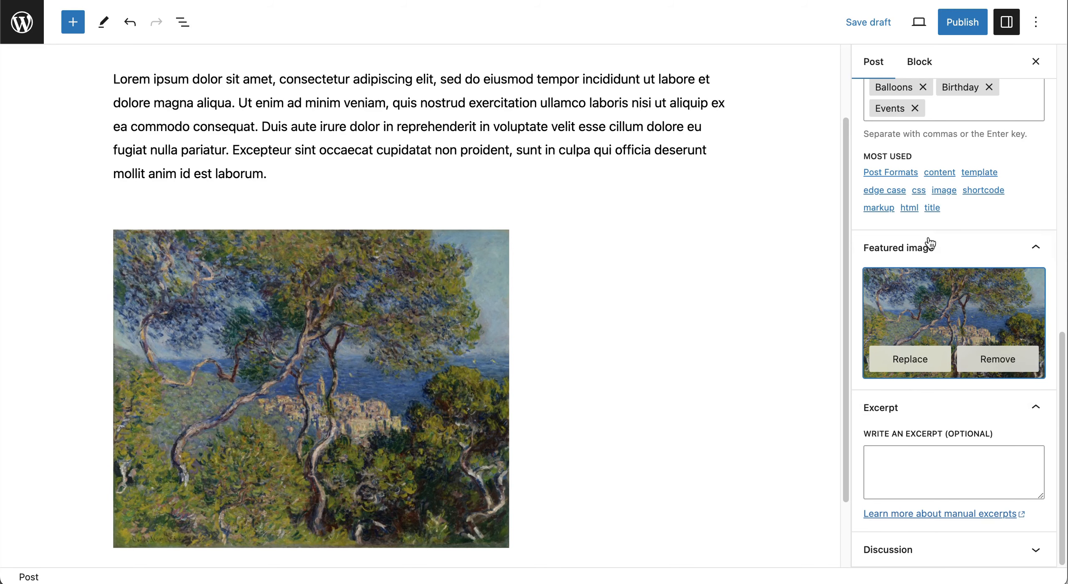
scroll(910, 422, "up", 10)
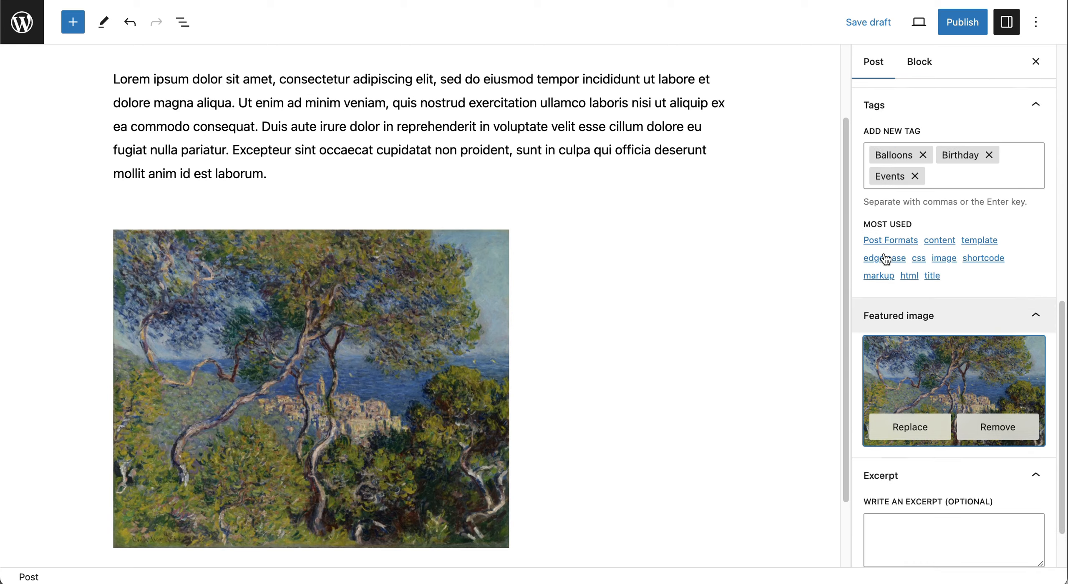
scroll(888, 264, "up", 7)
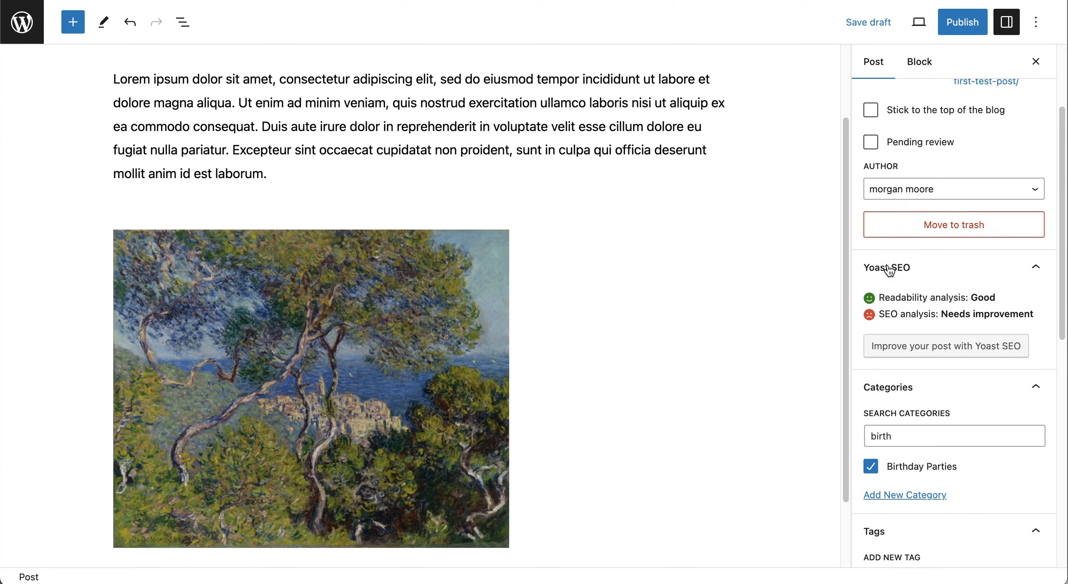
scroll(641, 272, "up", 3)
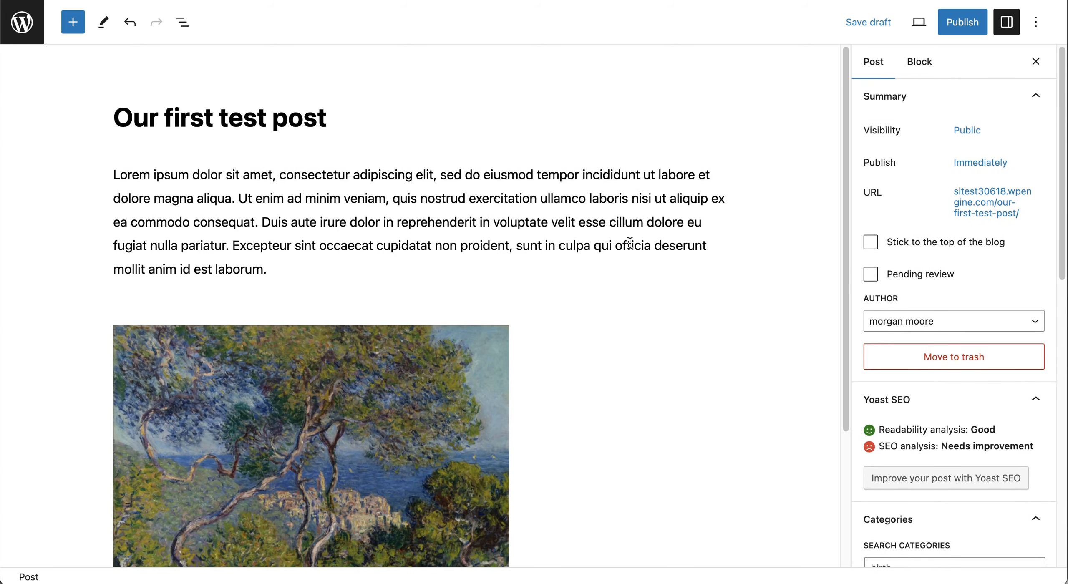
- Expand the Yoast SEO section beneath the post and examine its focus keyphrase, Google preview, SEO title, slug and meta description
scroll(601, 198, "down", 5)
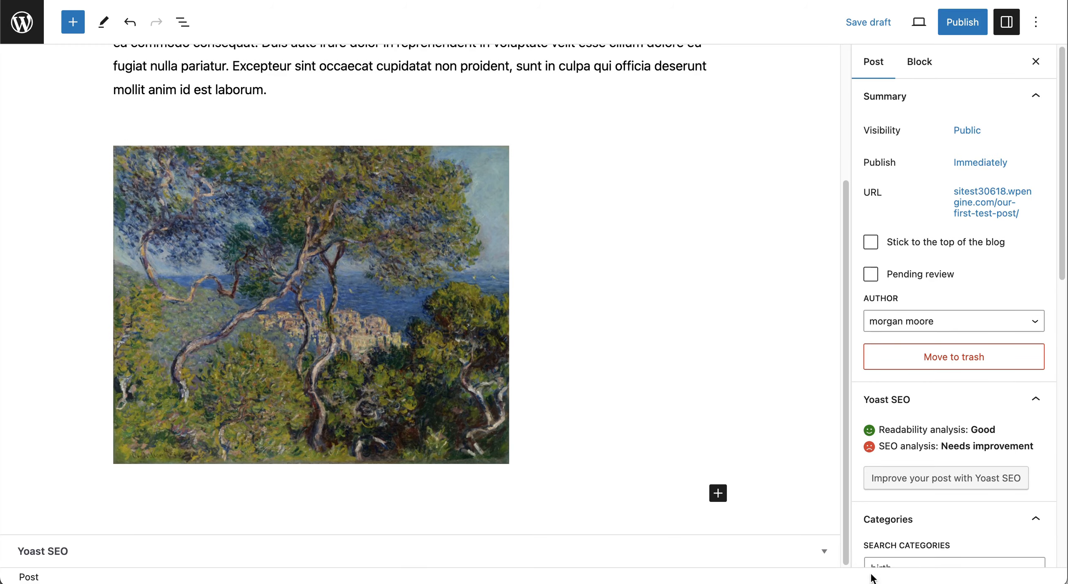
left_click(824, 552)
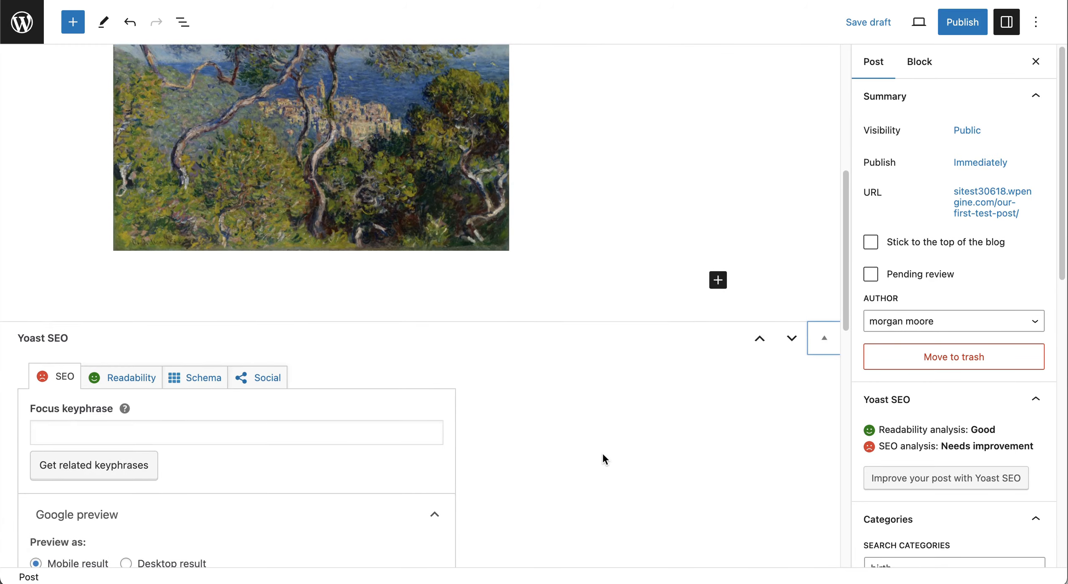
scroll(603, 455, "down", 12)
scroll(603, 454, "down", 8)
scroll(603, 454, "up", 2)
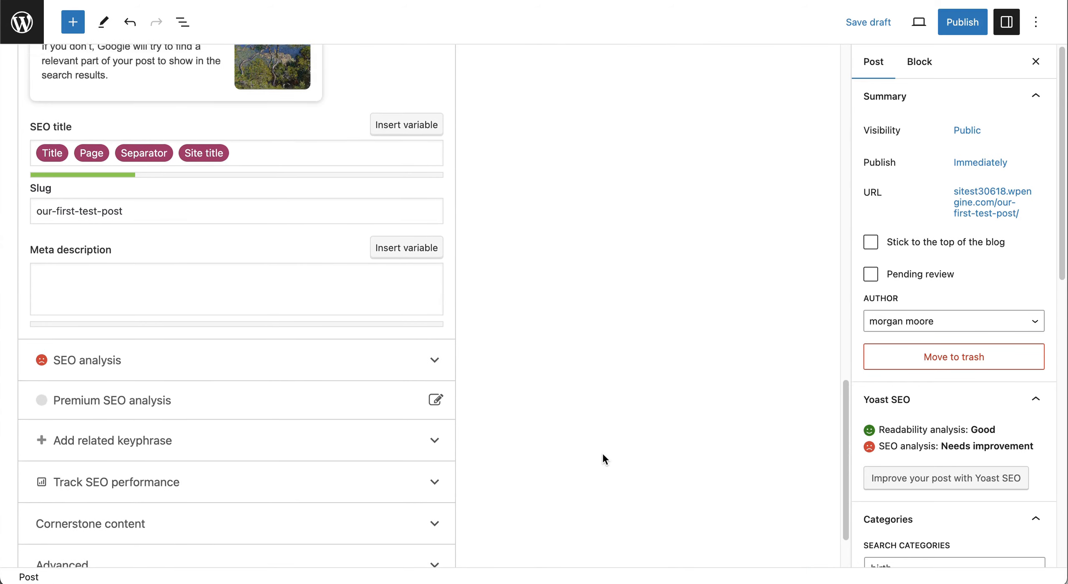
scroll(603, 454, "up", 13)
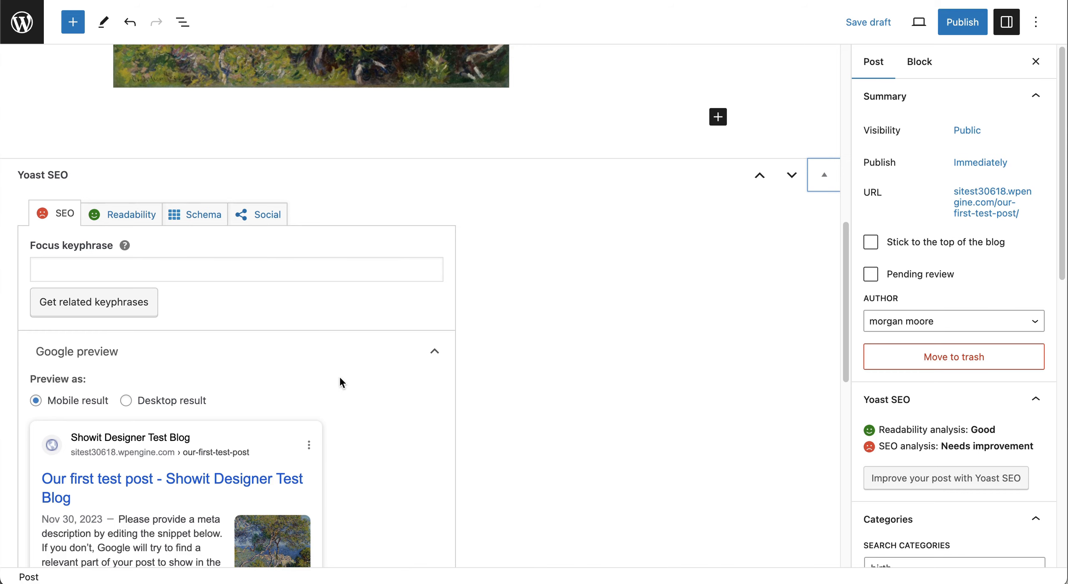
scroll(252, 266, "up", 6)
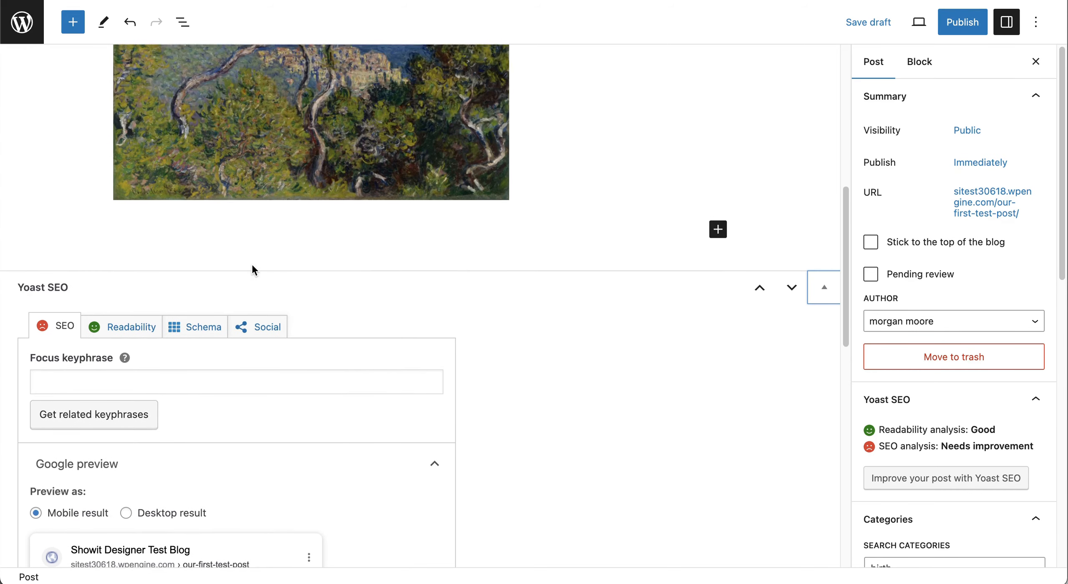
- Retitle the WordPress post "How to make great balloon art on a budget"
scroll(252, 265, "up", 7)
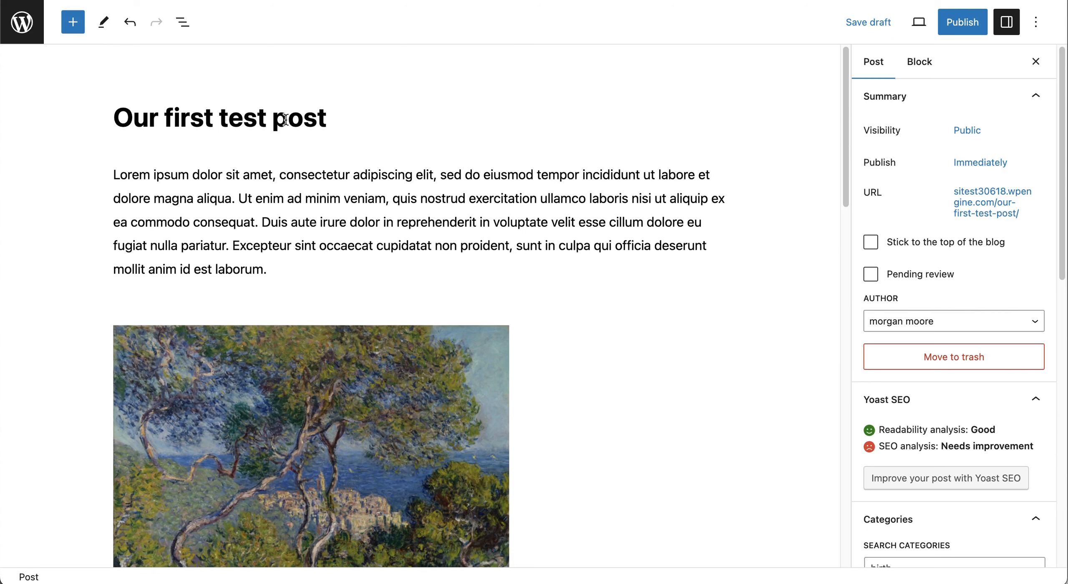
scroll(304, 117, "down", 1)
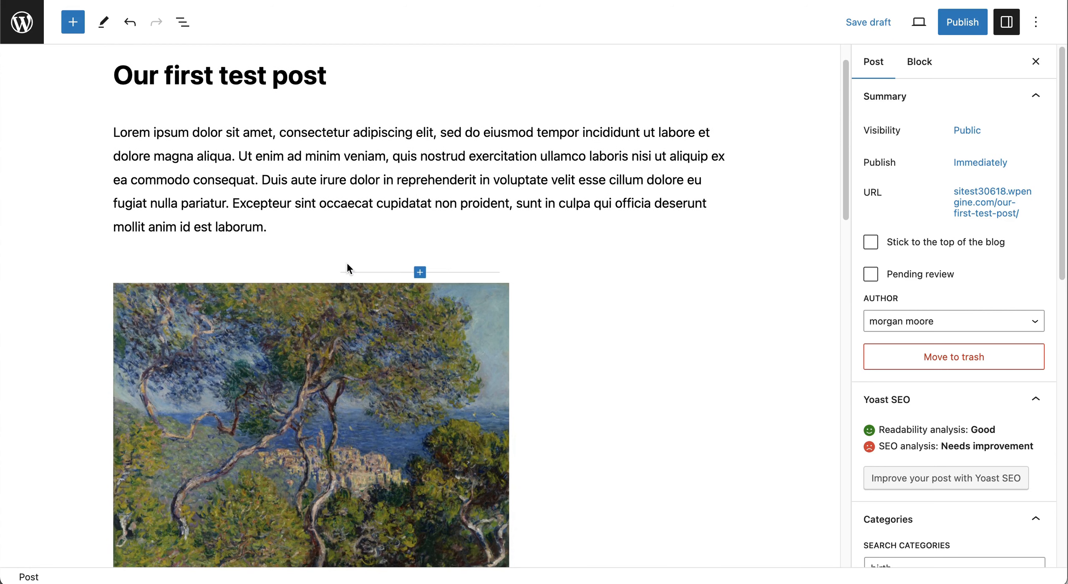
left_click(358, 55)
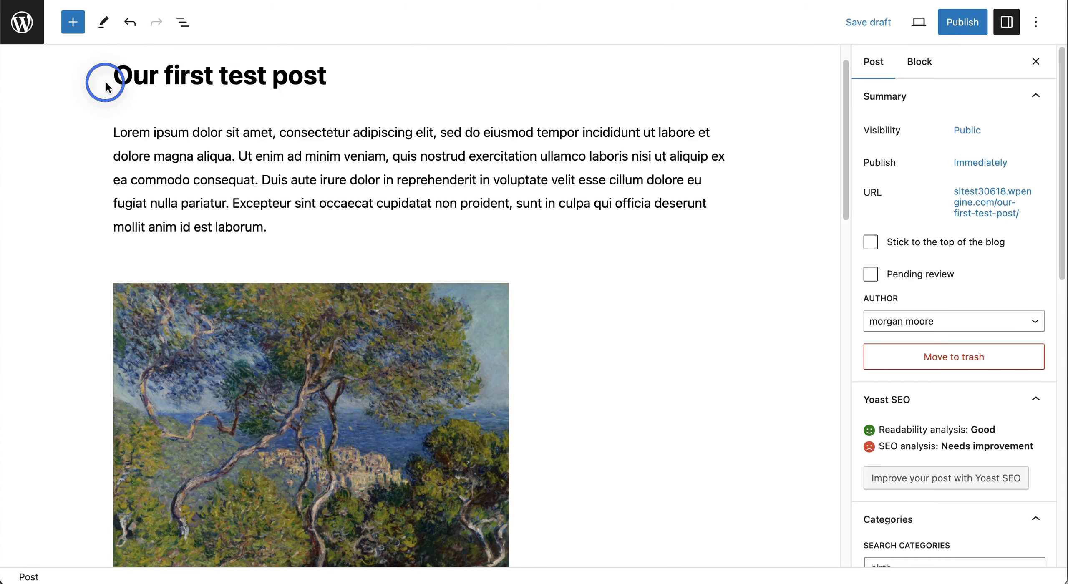
triple_click(124, 76)
type("How to ")
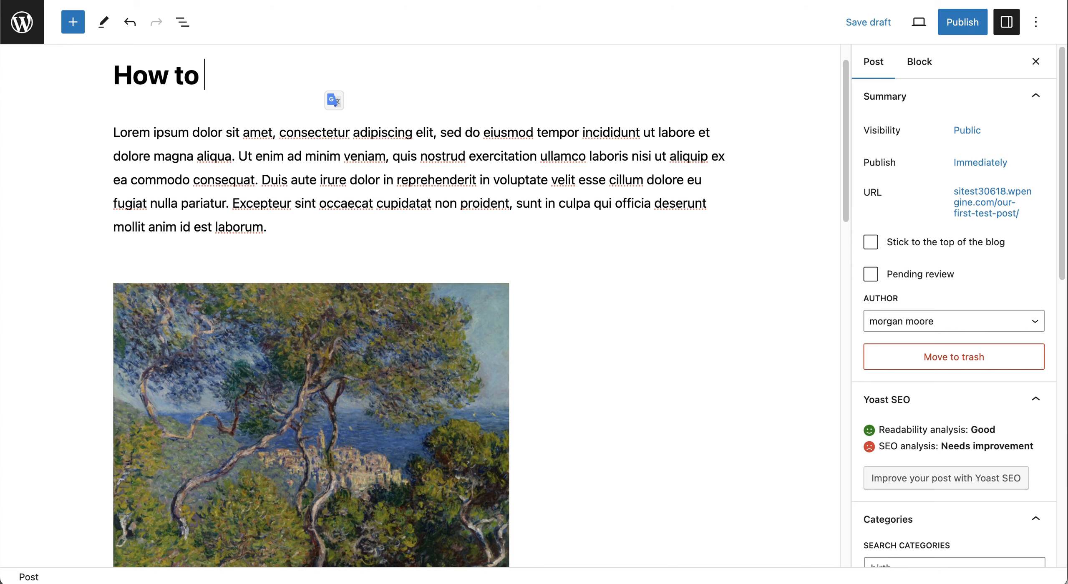
type("make grea")
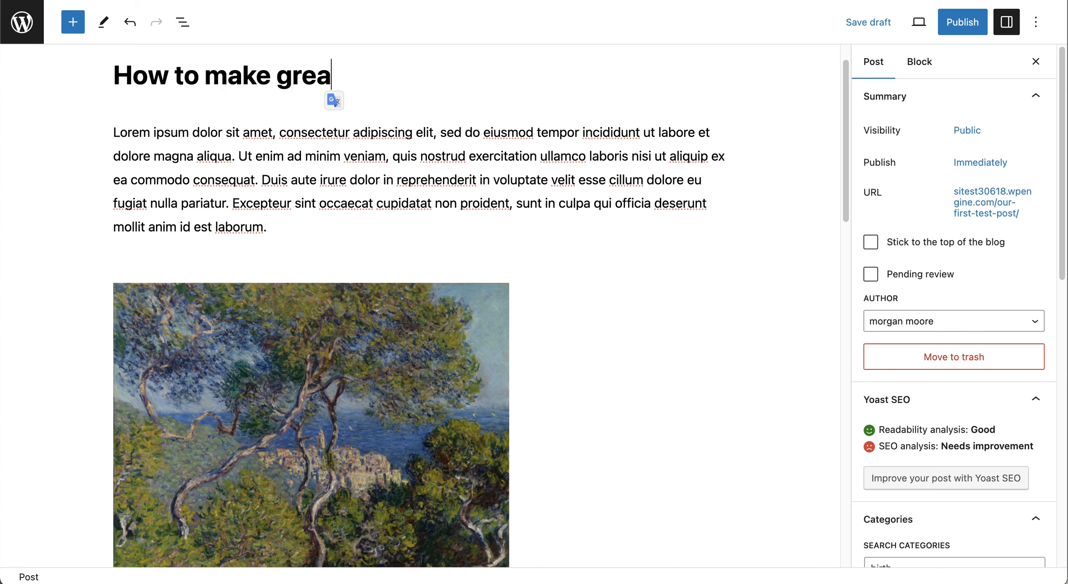
type("t balloon art on a budget")
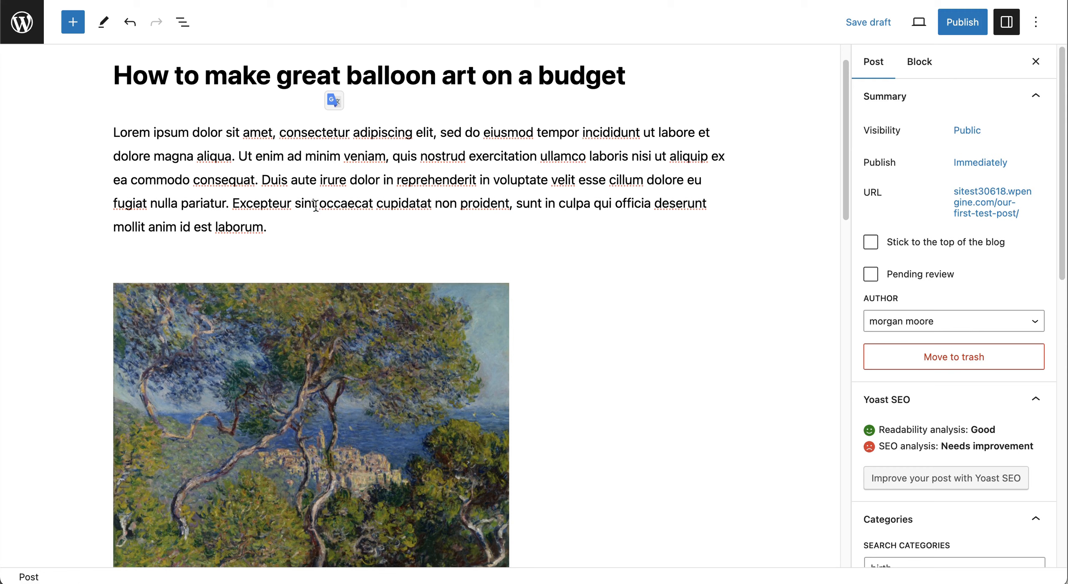
left_click(349, 185)
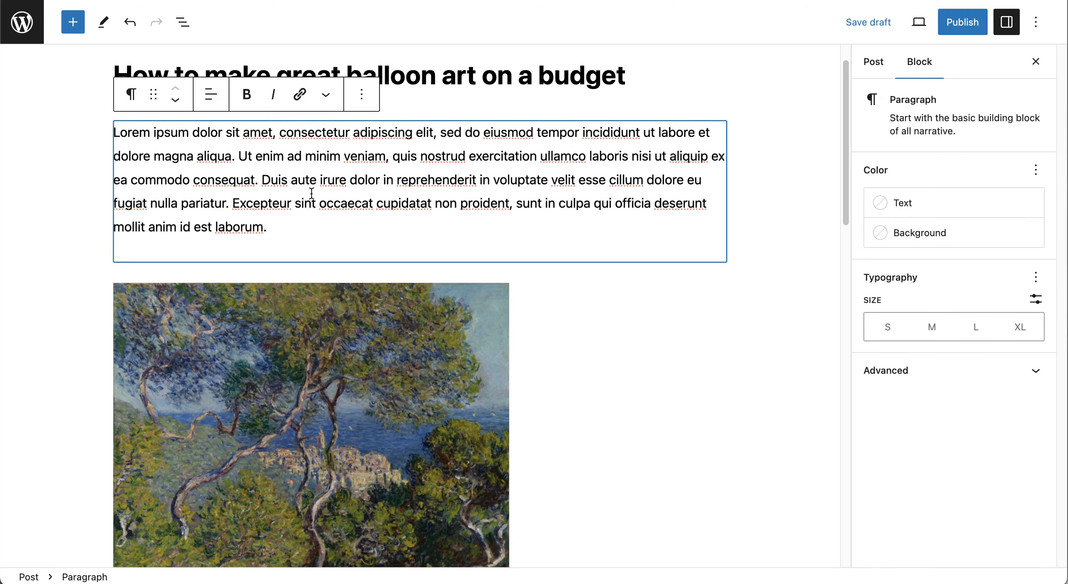
left_click(585, 76)
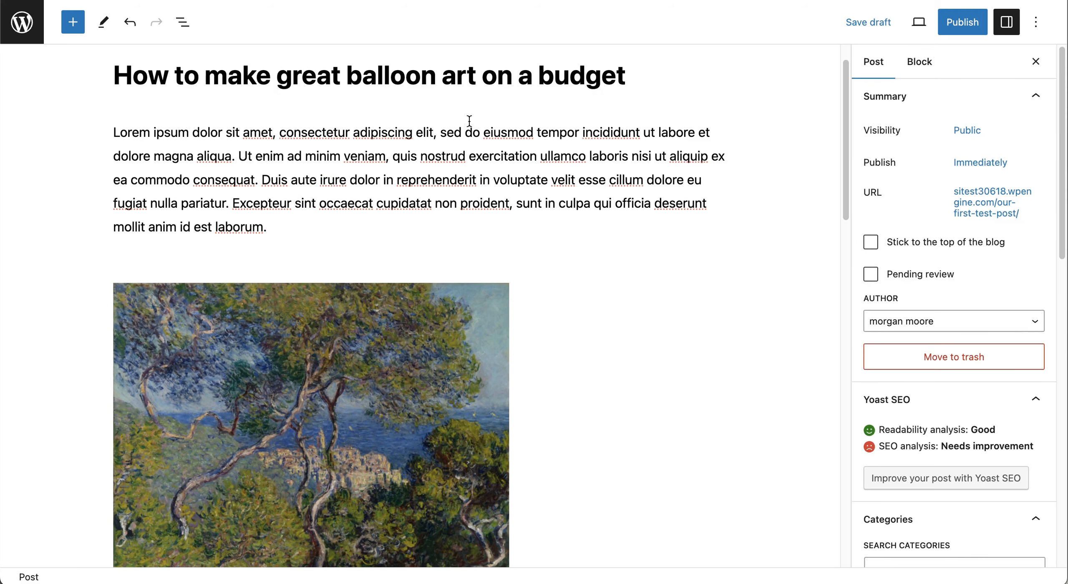
- Copy "balloon art on a budget" from the post title and paste it as the Yoast SEO focus keyphrase
scroll(124, 177, "down", 5)
scroll(124, 177, "down", 8)
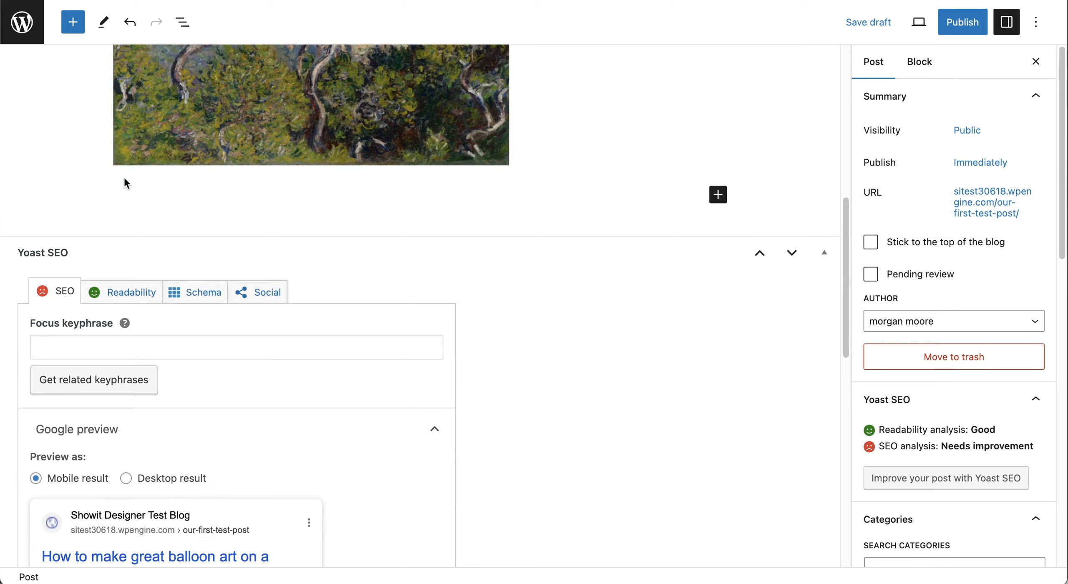
scroll(53, 316, "up", 13)
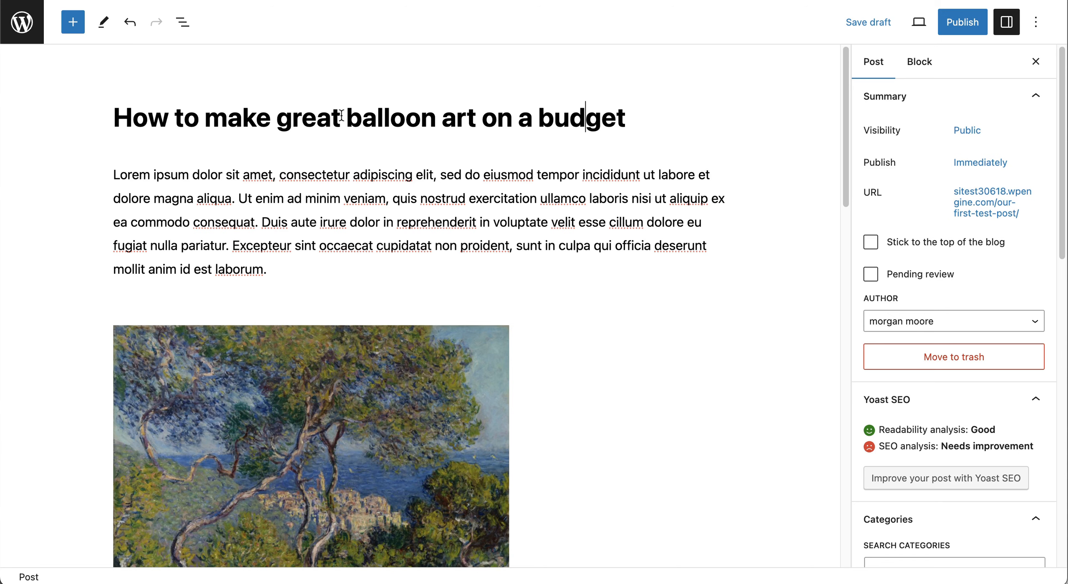
left_click_drag(347, 115, 624, 110)
key("super+c")
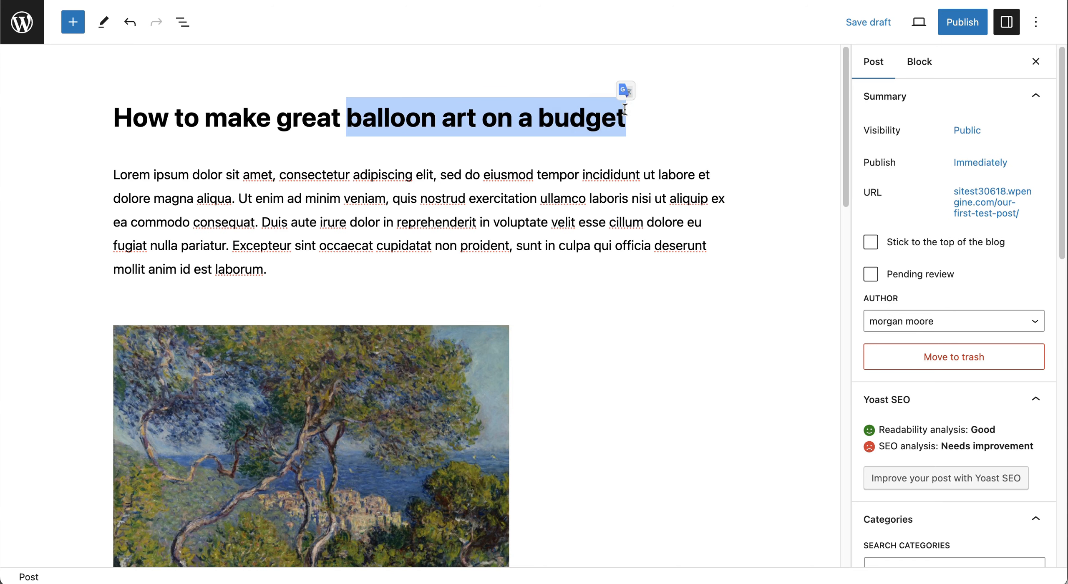
scroll(340, 193, "down", 10)
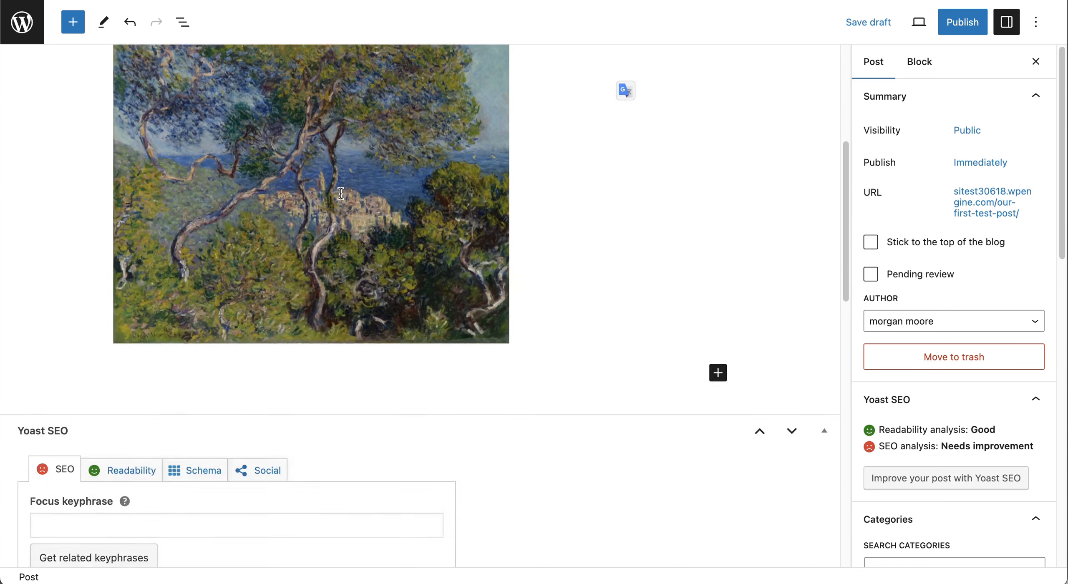
left_click(235, 325)
key("super+v")
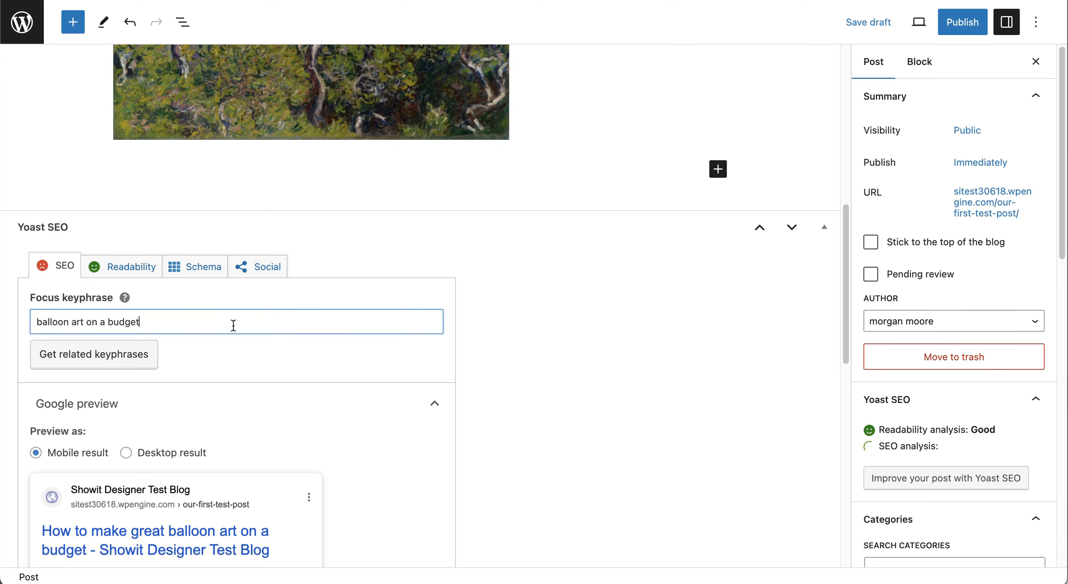
left_click(208, 300)
- Replace the Yoast slug with the copied post title and trim its opening words to leave "great balloon art on a budget"
scroll(134, 328, "up", 10)
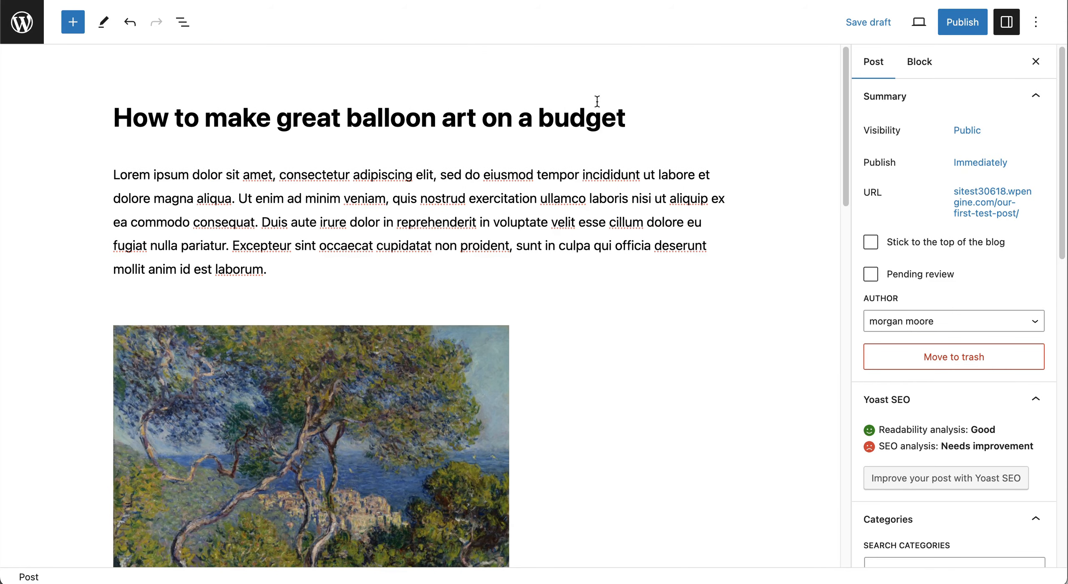
scroll(465, 87, "down", 10)
scroll(167, 399, "down", 4)
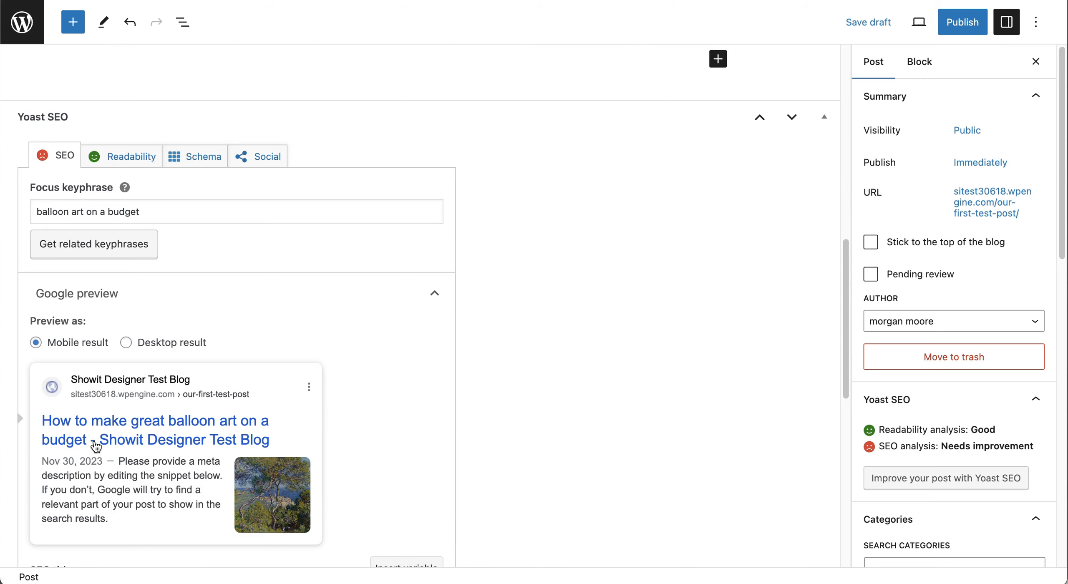
scroll(121, 277, "down", 9)
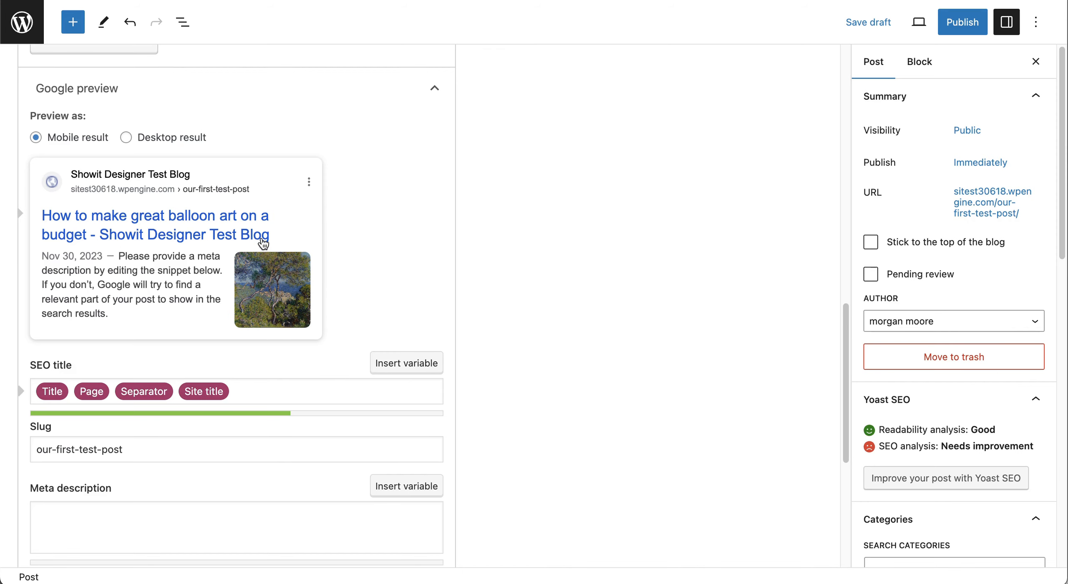
scroll(196, 246, "down", 3)
left_click(139, 396)
left_click_drag(152, 384, 20, 388)
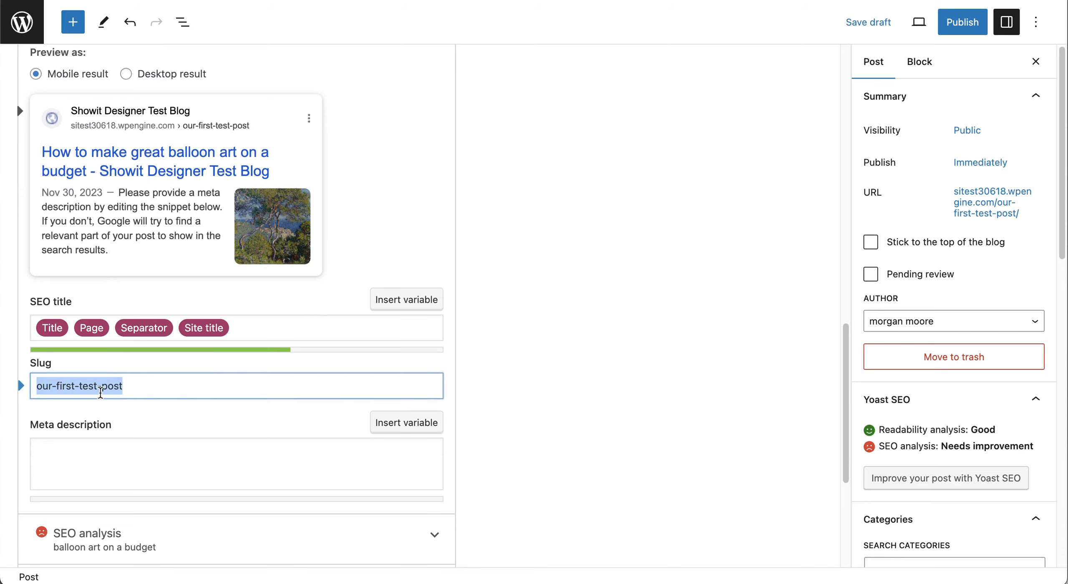
scroll(132, 384, "up", 15)
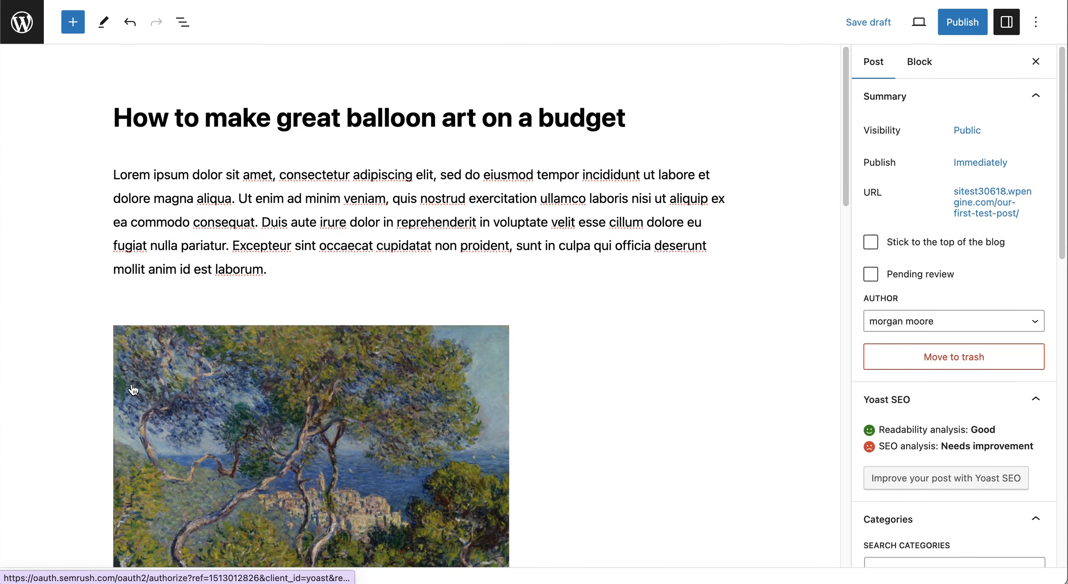
left_click_drag(123, 120, 639, 119)
key("super+c")
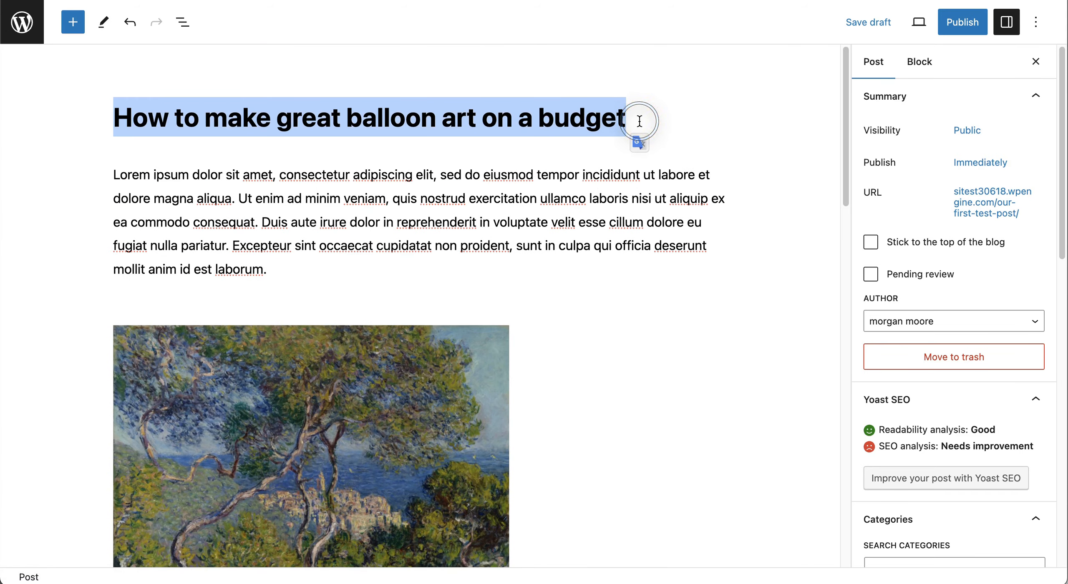
scroll(359, 267, "down", 15)
left_click_drag(125, 407, 36, 406)
key("super+v")
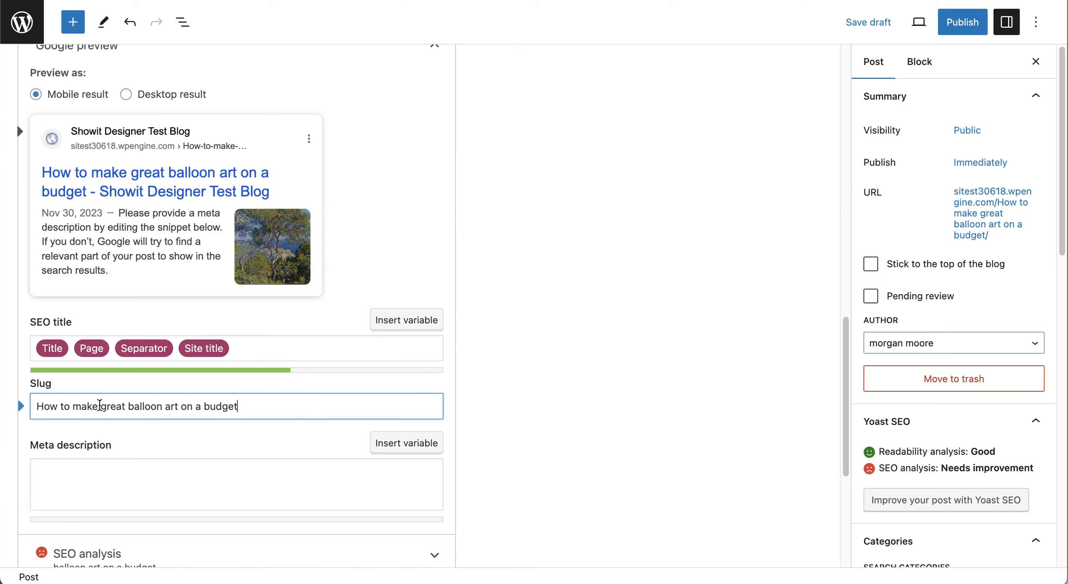
left_click_drag(103, 406, 35, 407)
key("BackSpace")
- Enter the meta description "Here are the top 5 tips to make great balloon art on a budget"
left_click(78, 463)
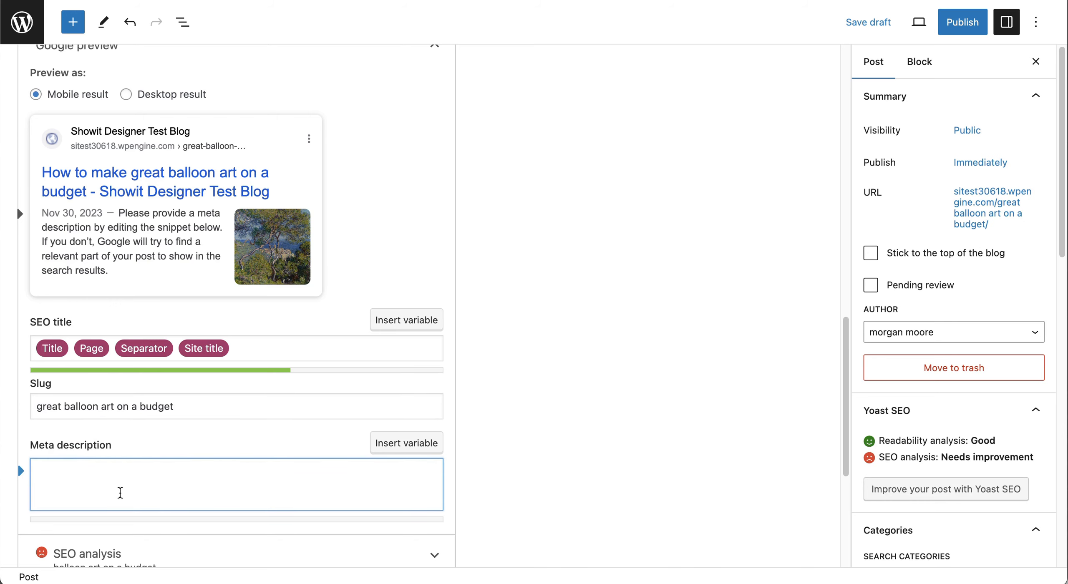
scroll(119, 493, "down", 1)
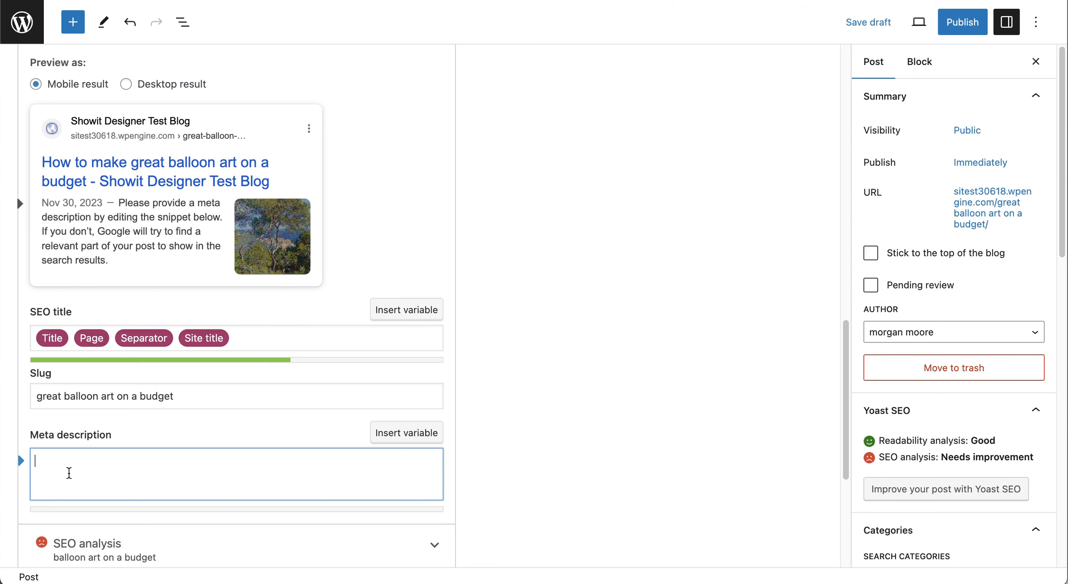
type("Here are the top 5 tips to make great balloon art on a budget")
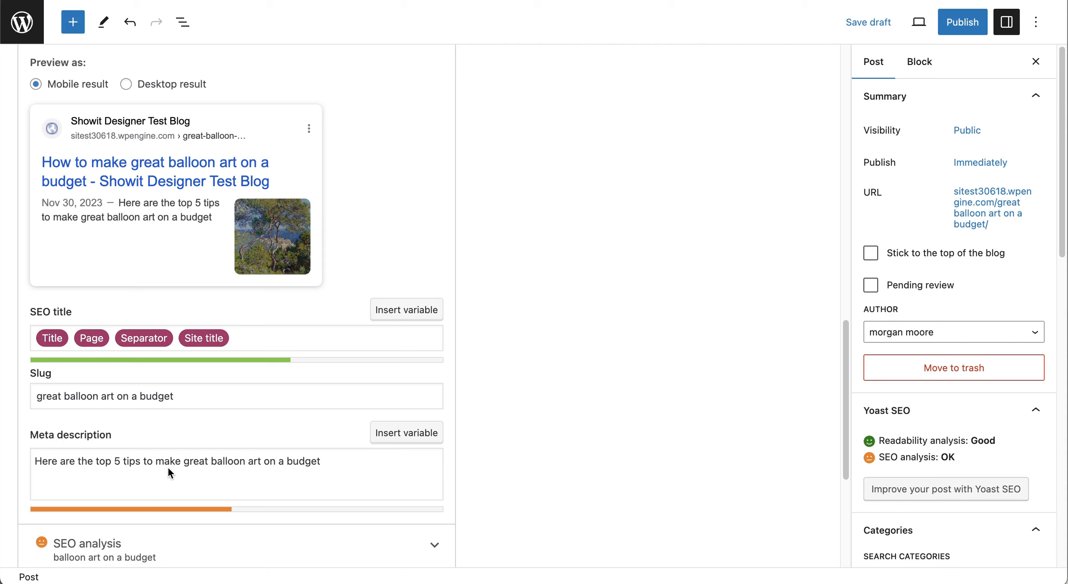
left_click(346, 461)
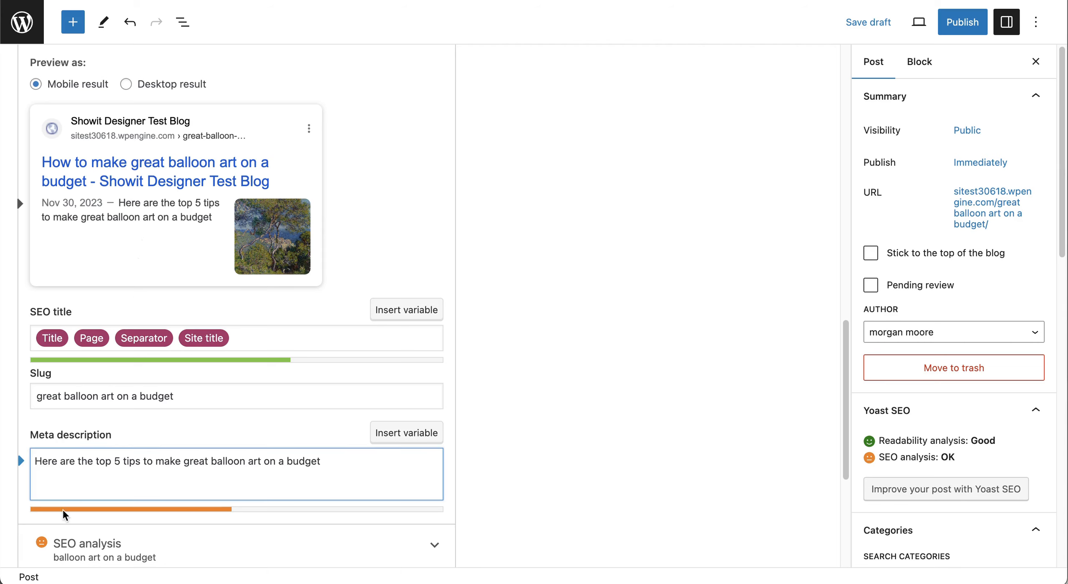